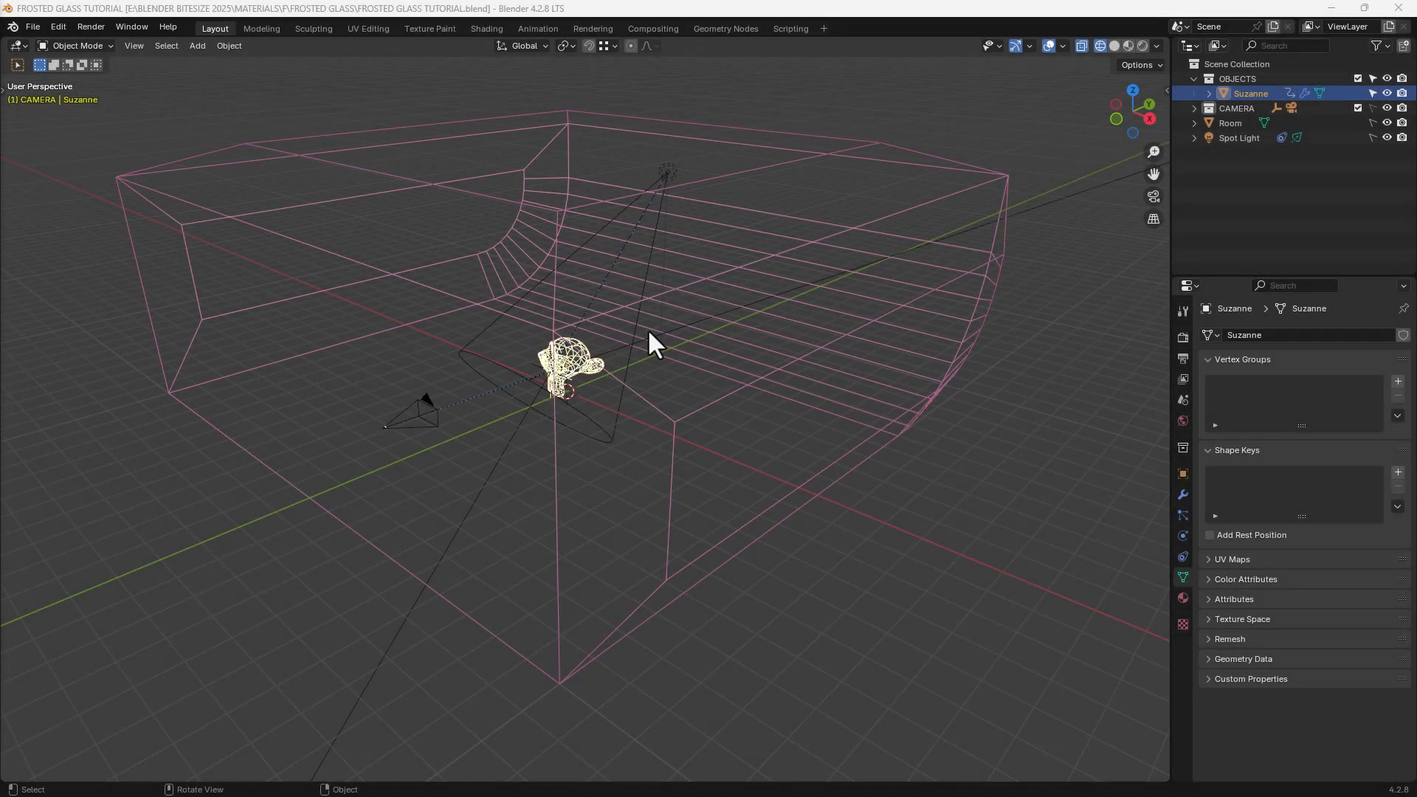
Step: Select Suzanne, switch to the Shading workspace with Rendered viewport shading, and expand the viewport sampling settings
left_click(578, 358)
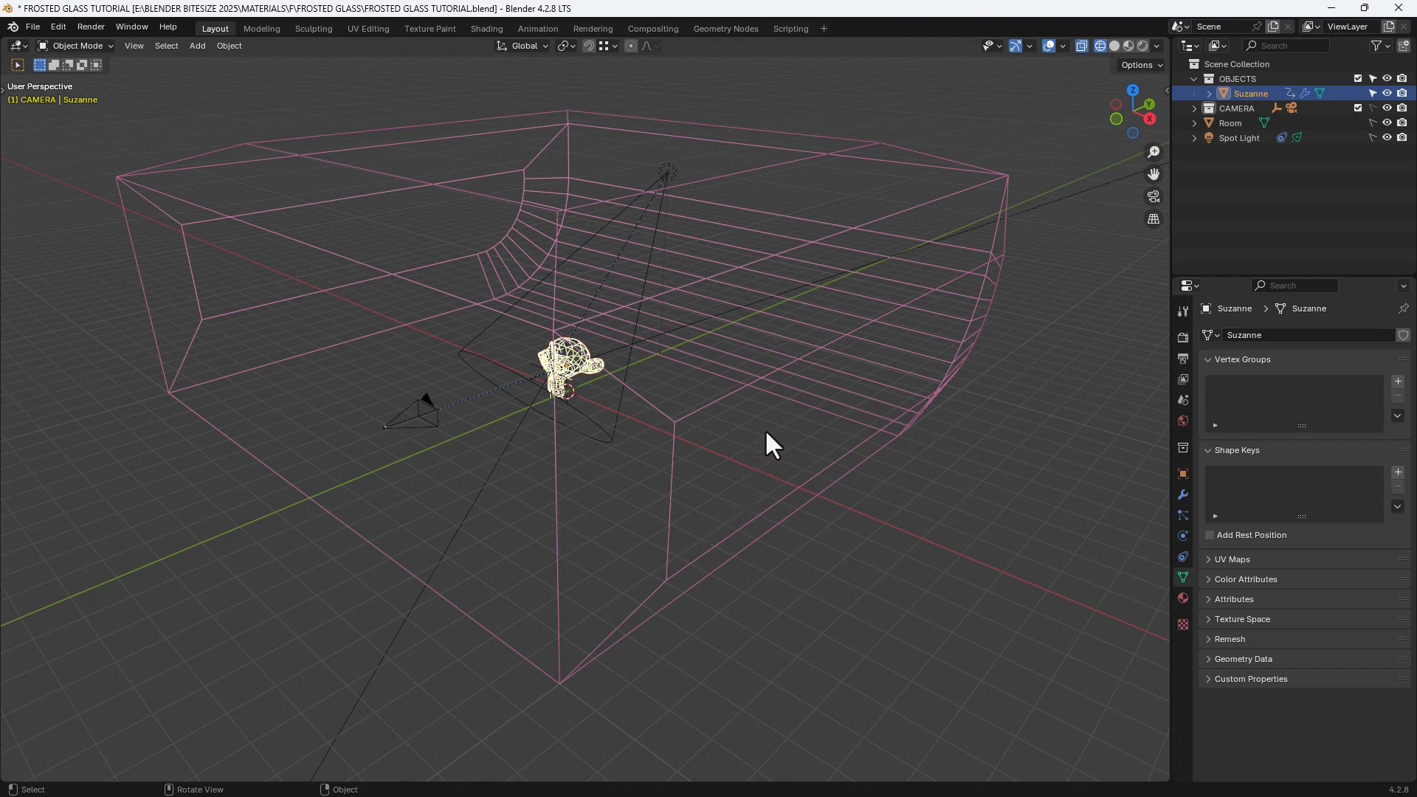
left_click(486, 28)
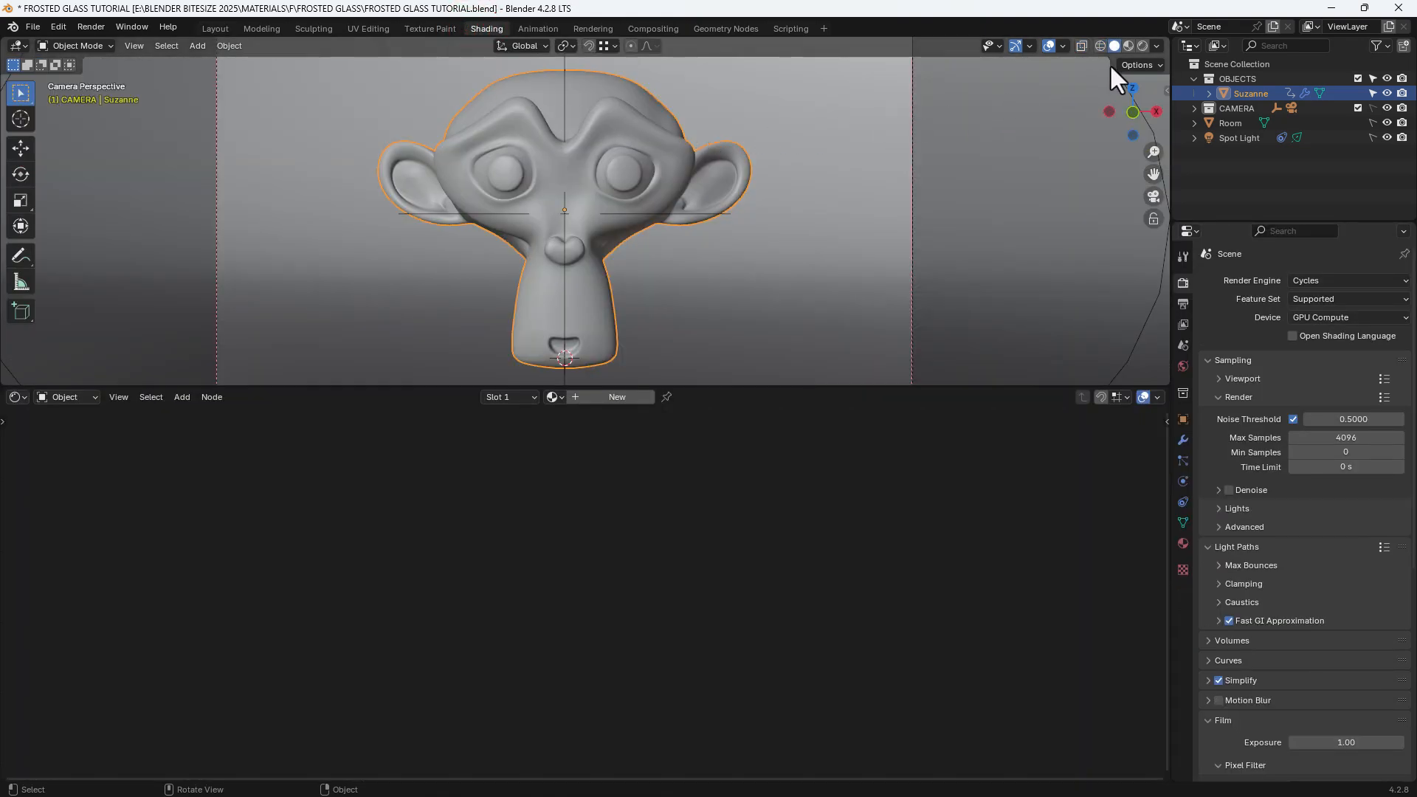
left_click(1142, 46)
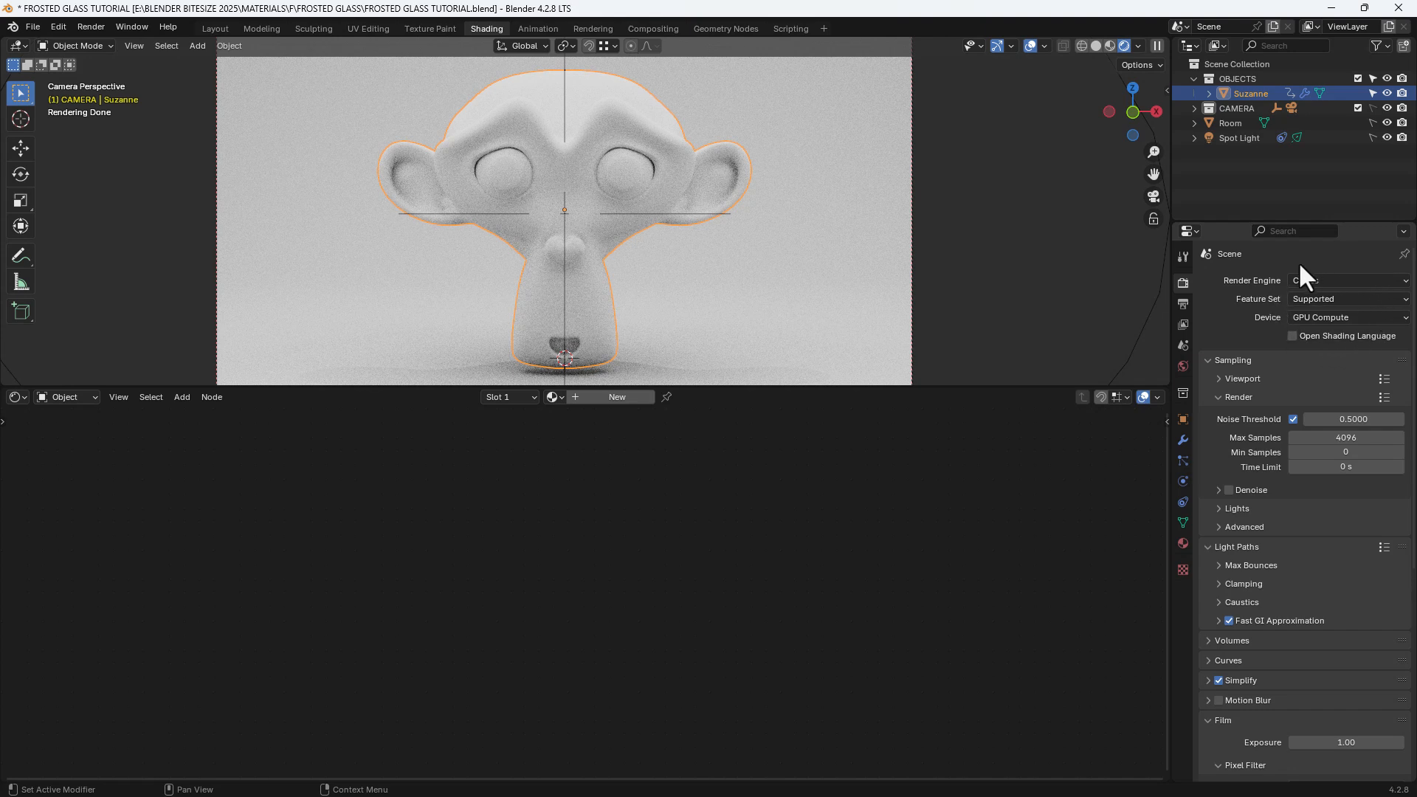
left_click(1243, 378)
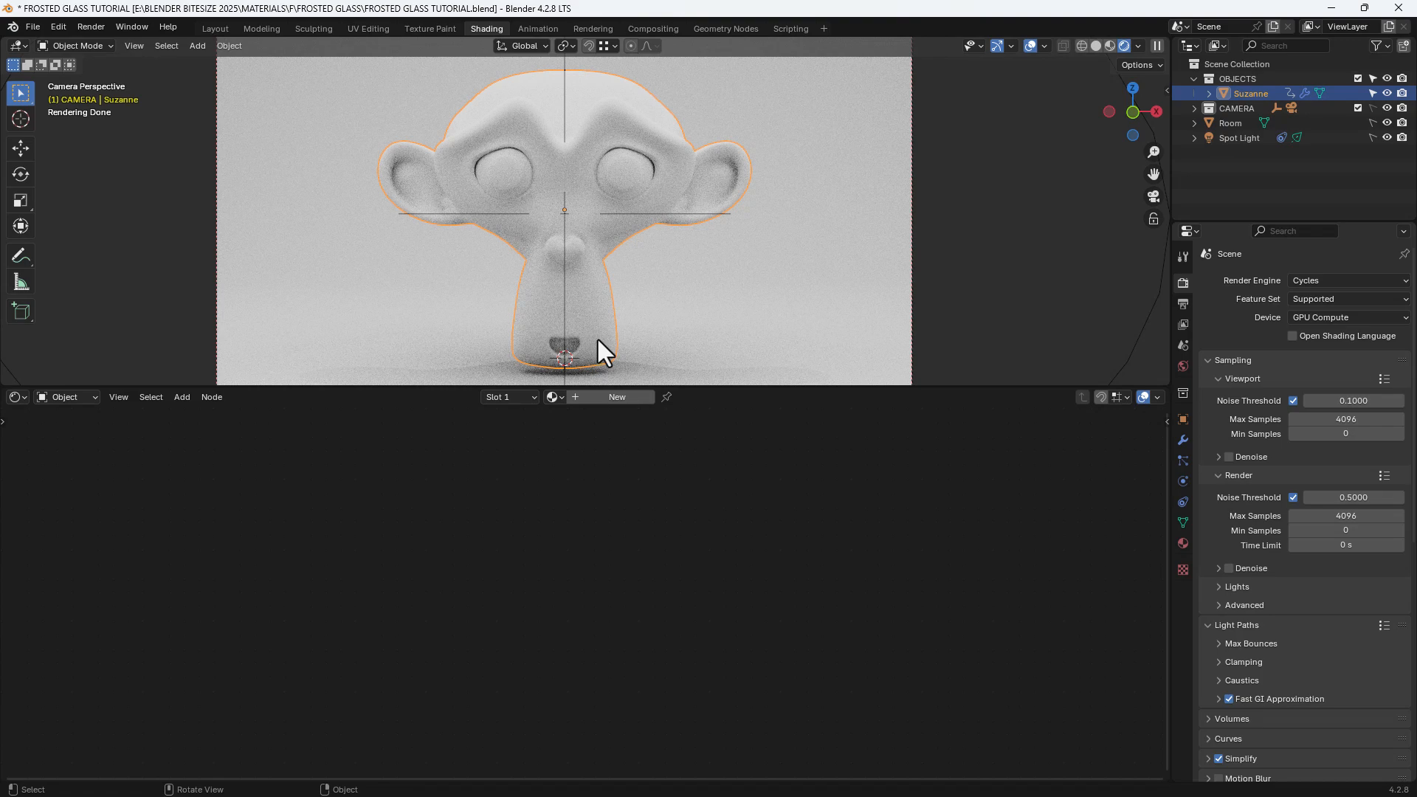
Step: Create a new material for Suzanne with the Principled BSDF roughness at 0.25 and IOR at 1.45
left_click(599, 403)
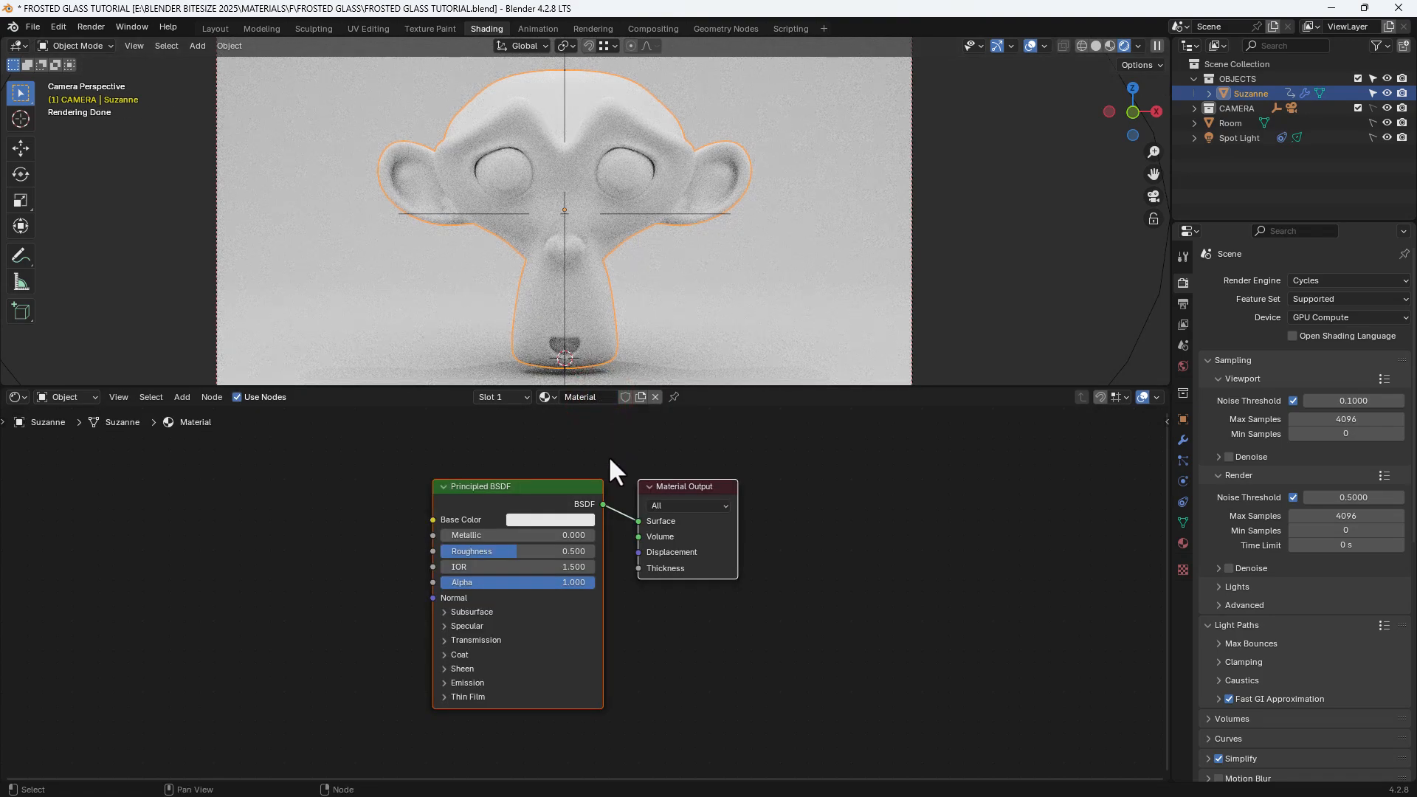
left_click(568, 552)
type("0.25")
key("Return")
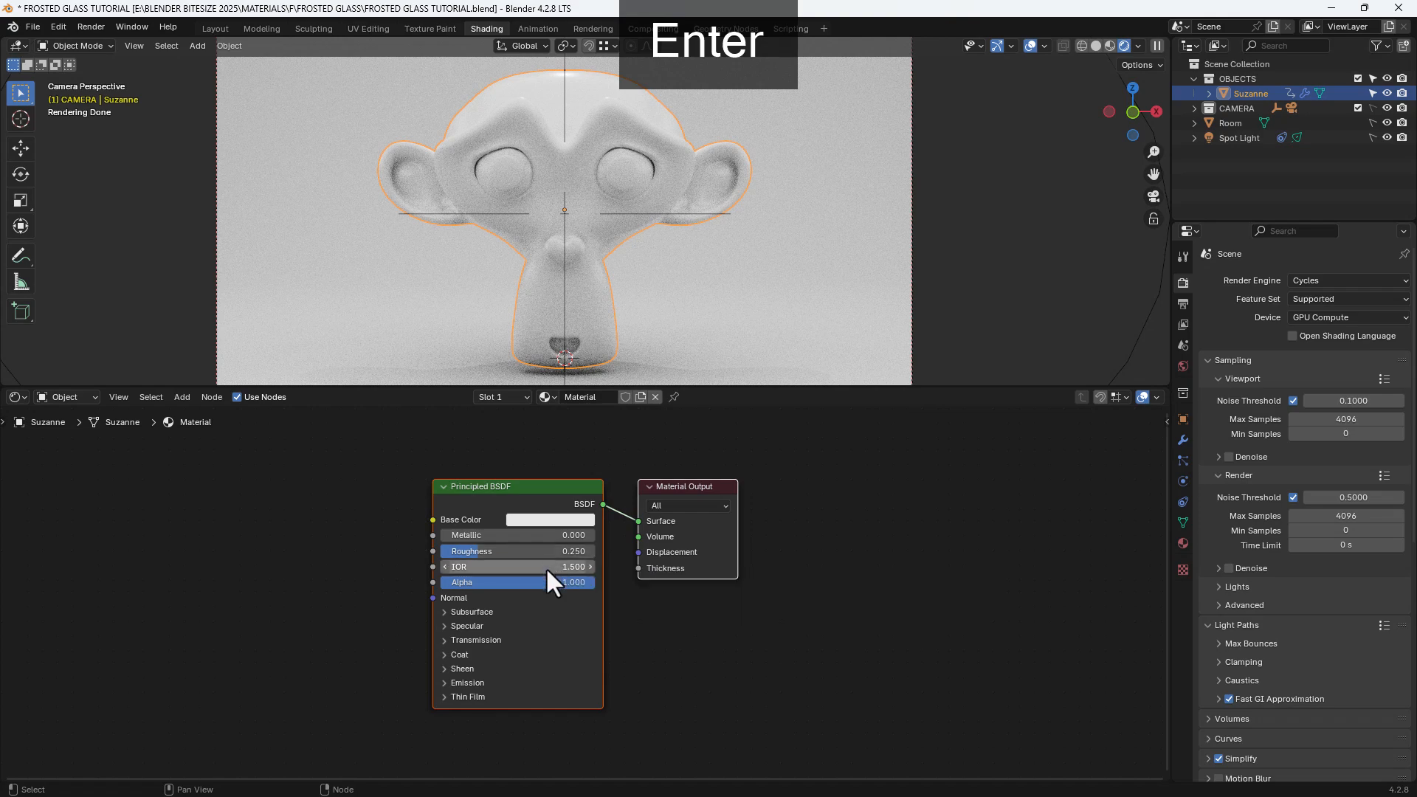
left_click(546, 567)
type("1.4")
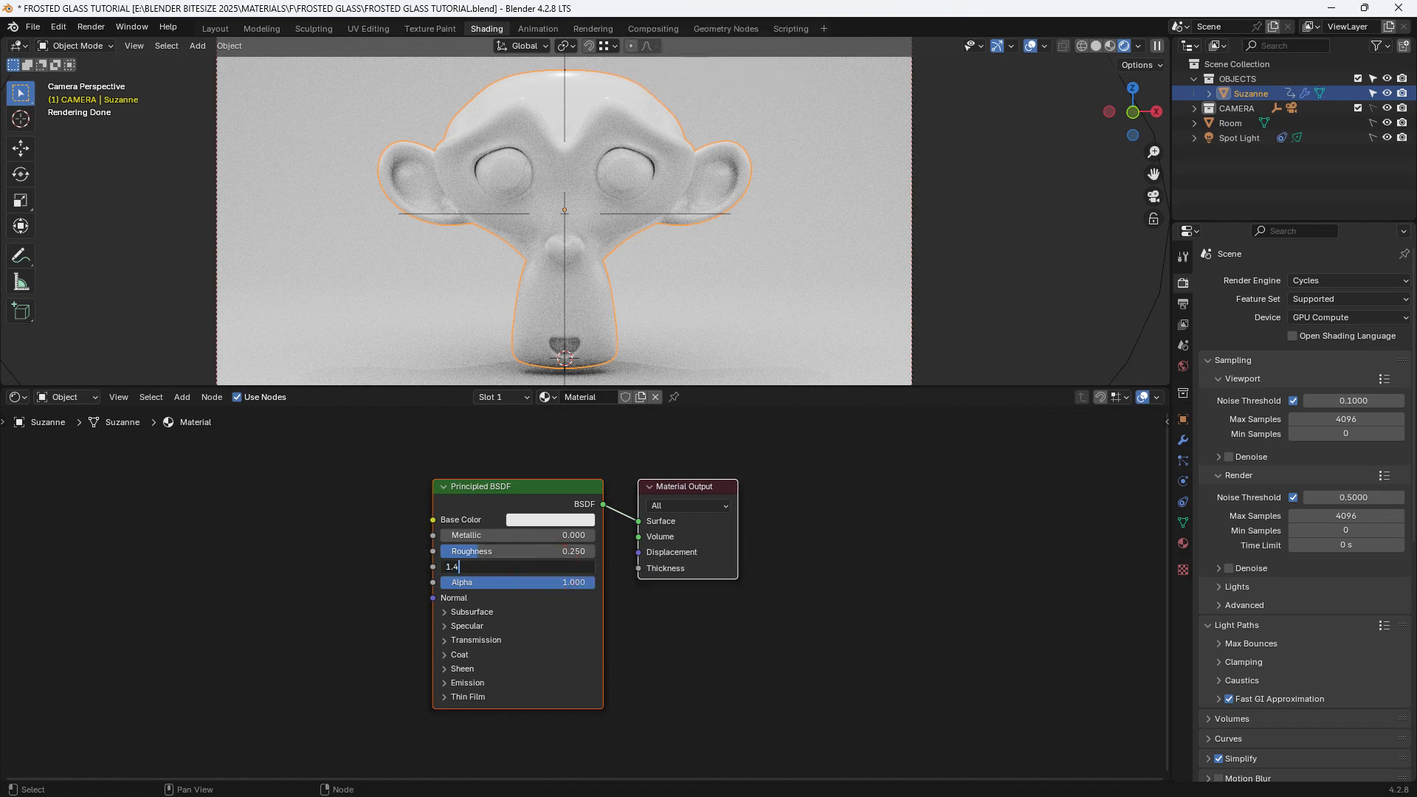
key("Return")
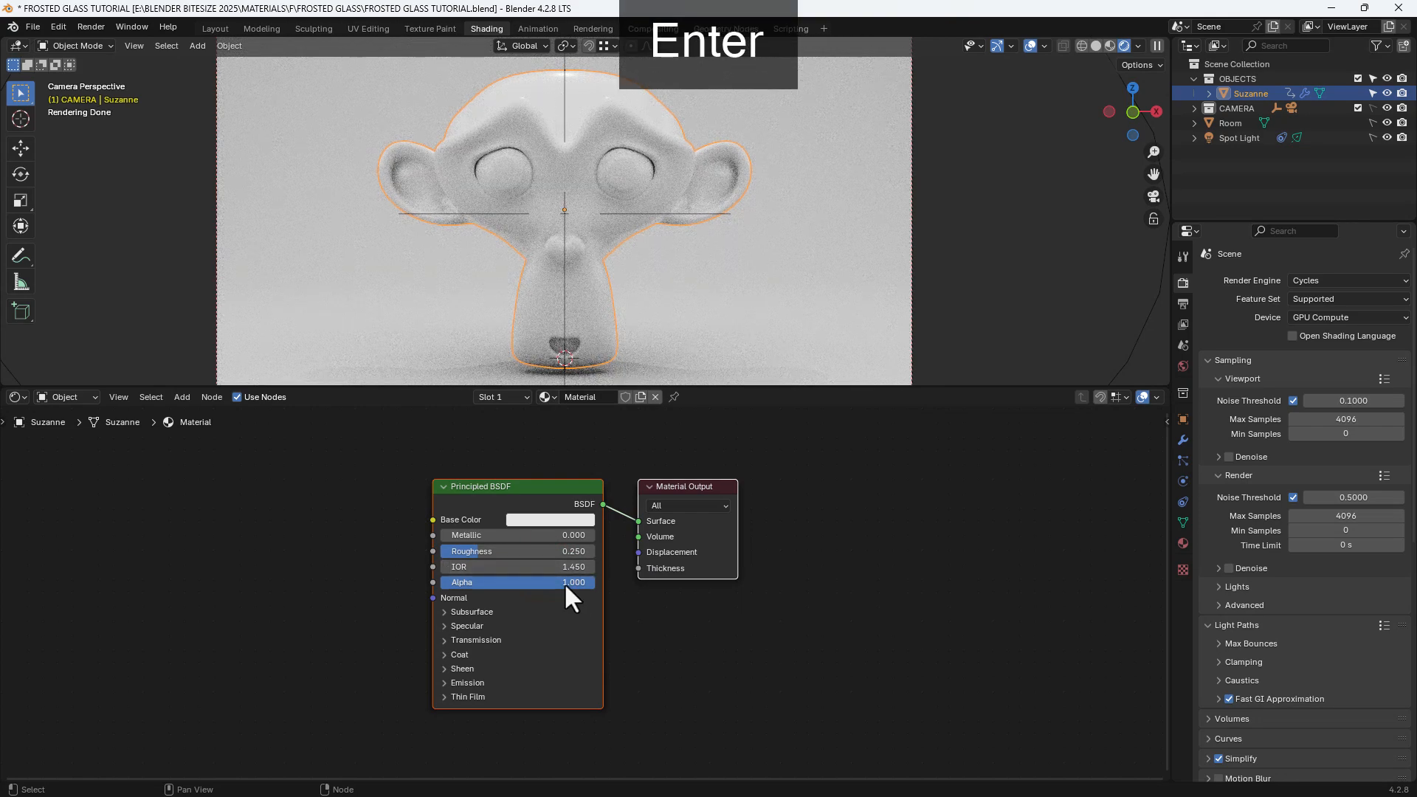
Step: Set the Principled BSDF's transmission weight to 1
middle_click_drag(586, 627, 645, 553)
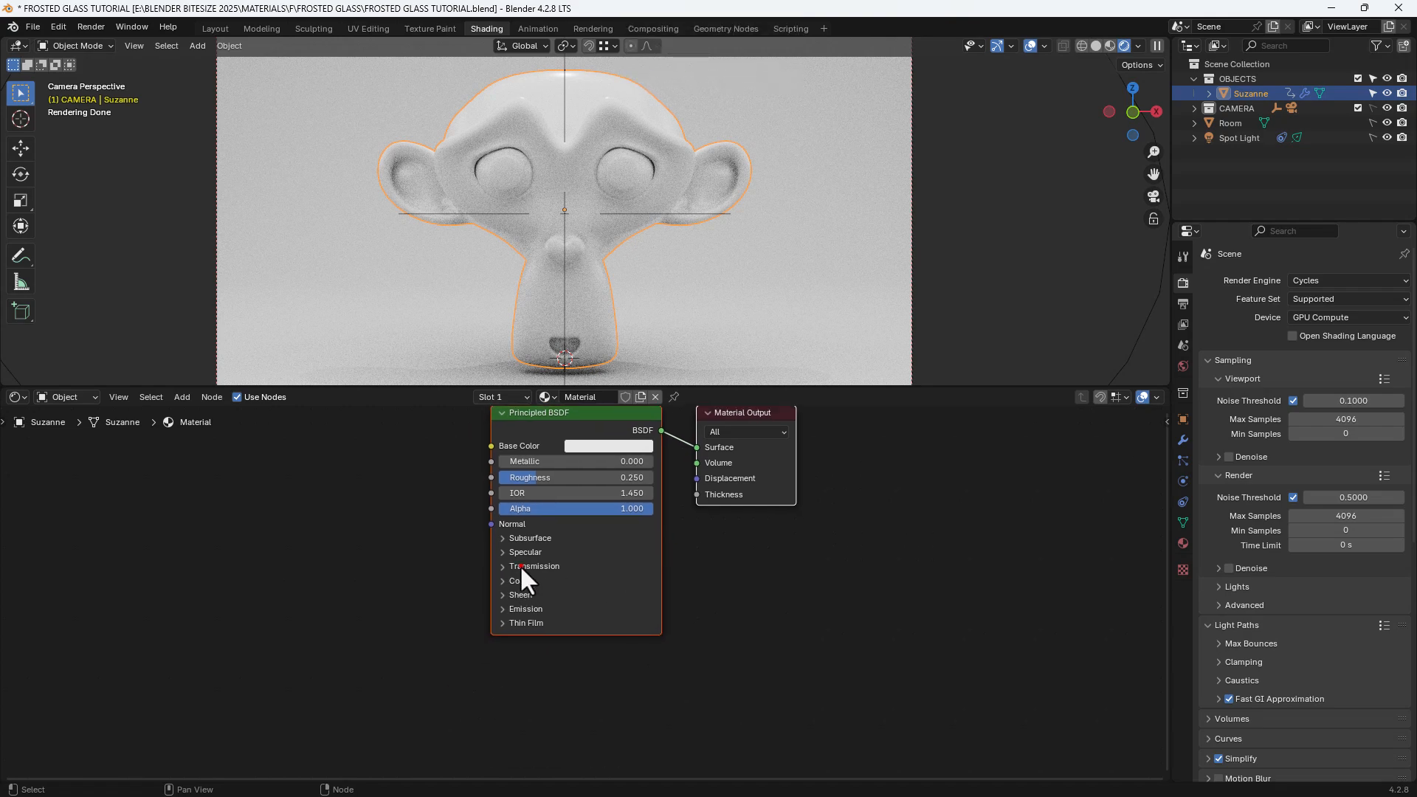
left_click(519, 566)
middle_click_drag(630, 601, 672, 595)
left_click(649, 586)
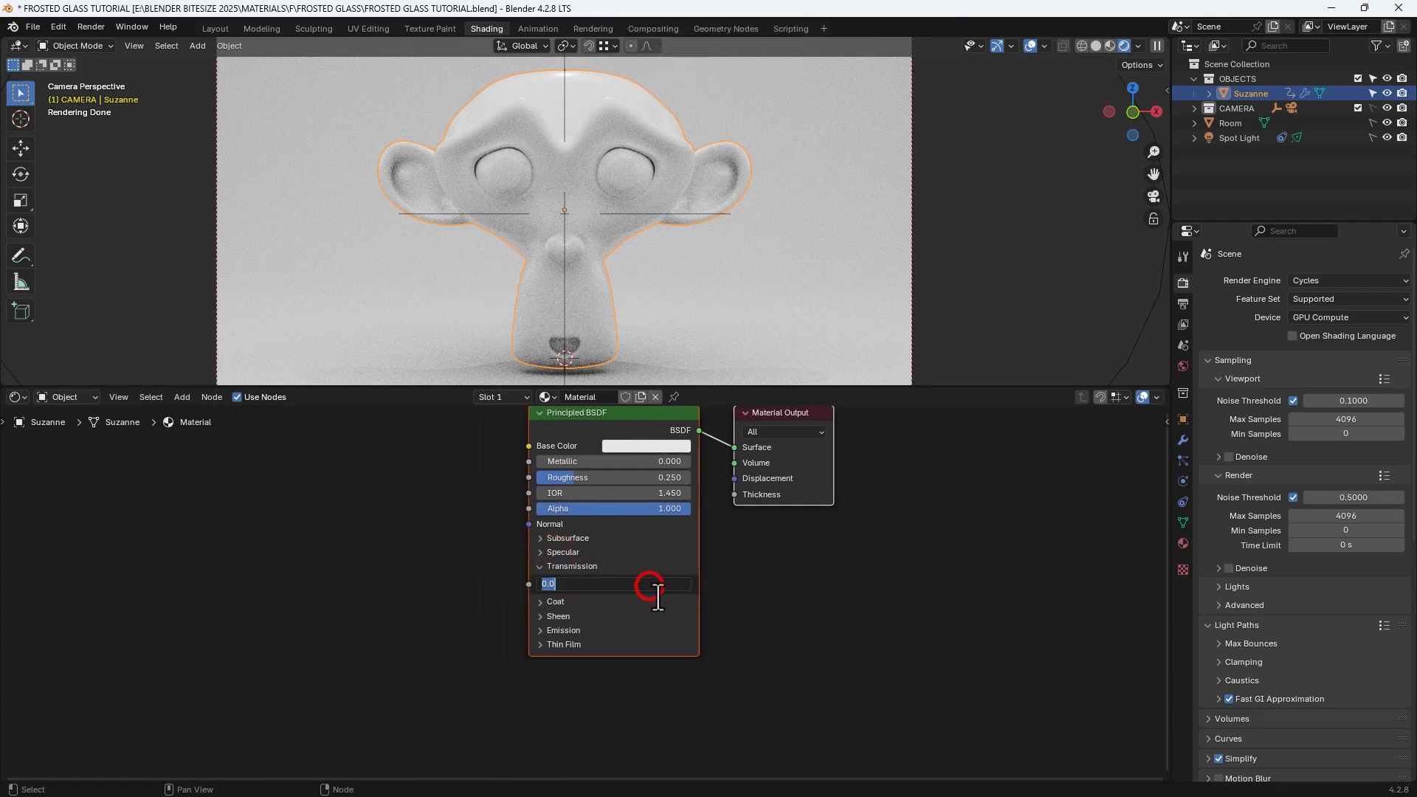
type("1")
key("Return")
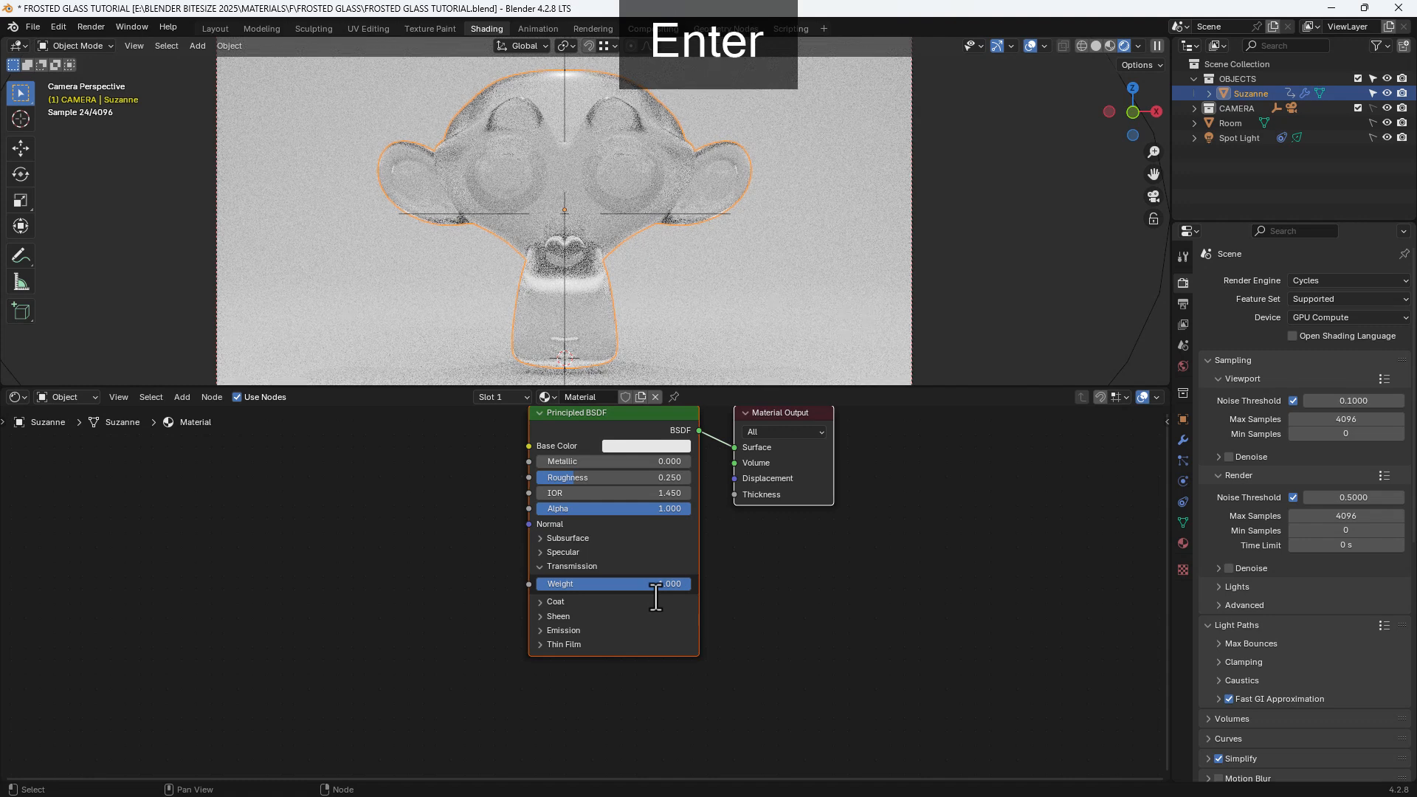
Step: Give the Principled BSDF a coat with weight 0.2, roughness 0.75 and IOR 1.45
left_click(556, 602)
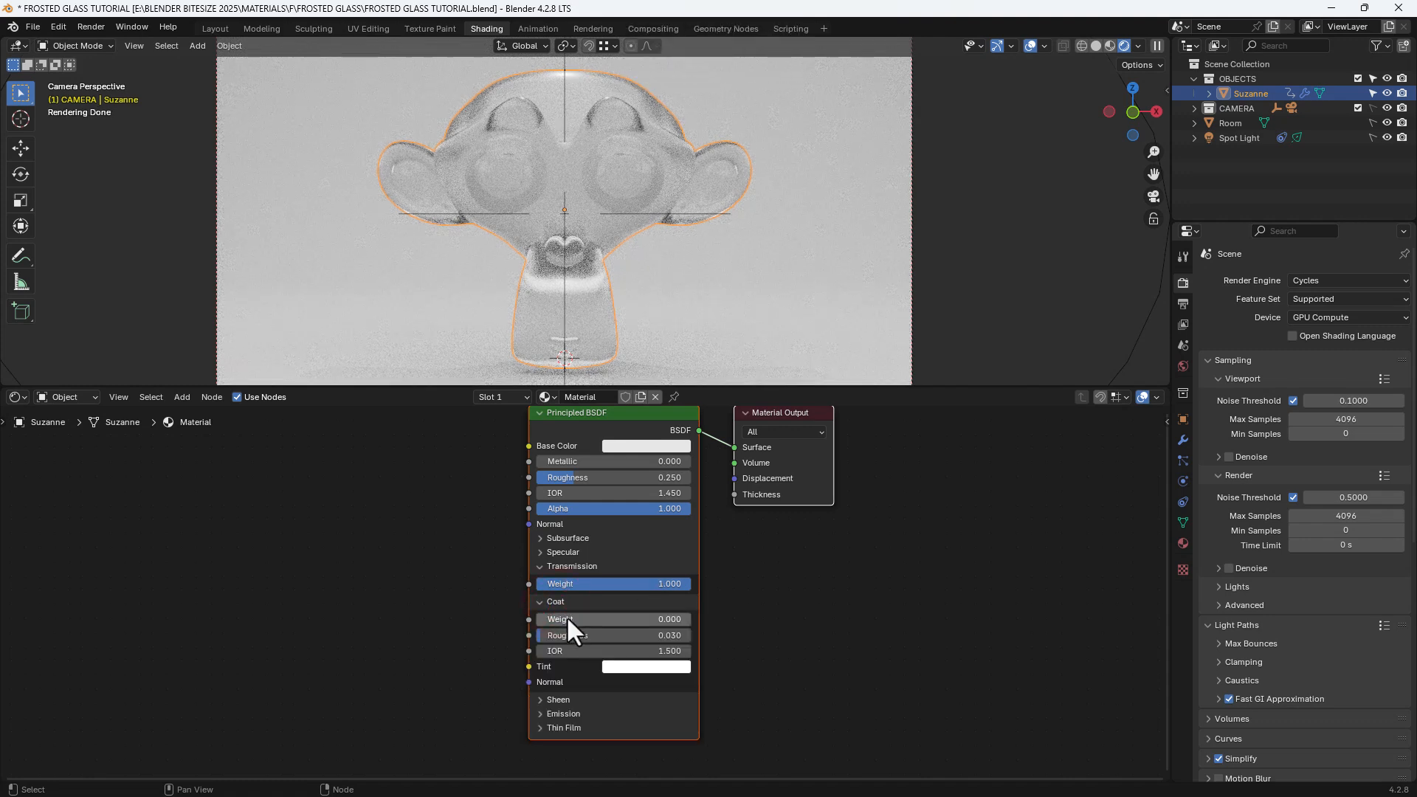
left_click(562, 618)
type(".")
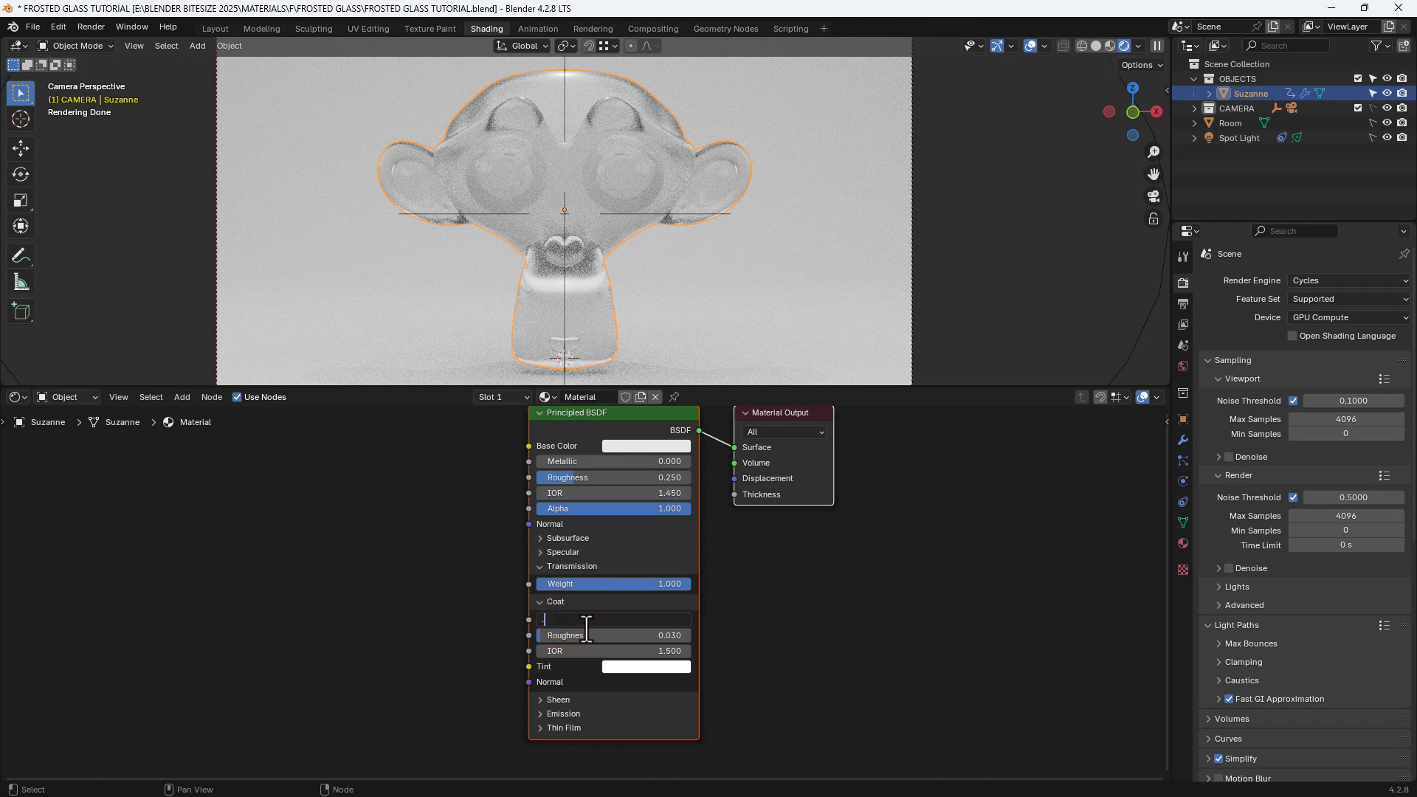
type("2")
key("Tab")
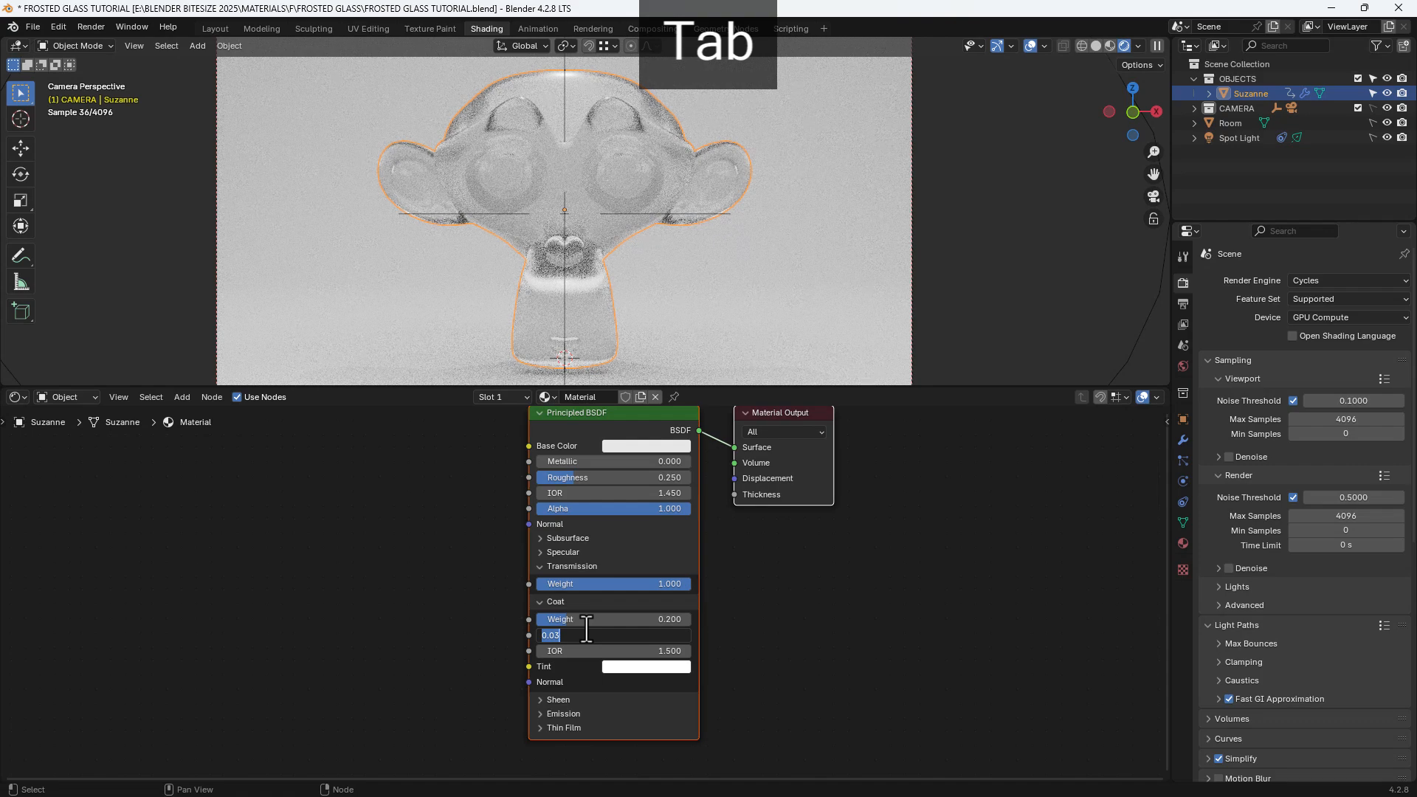
type(".75")
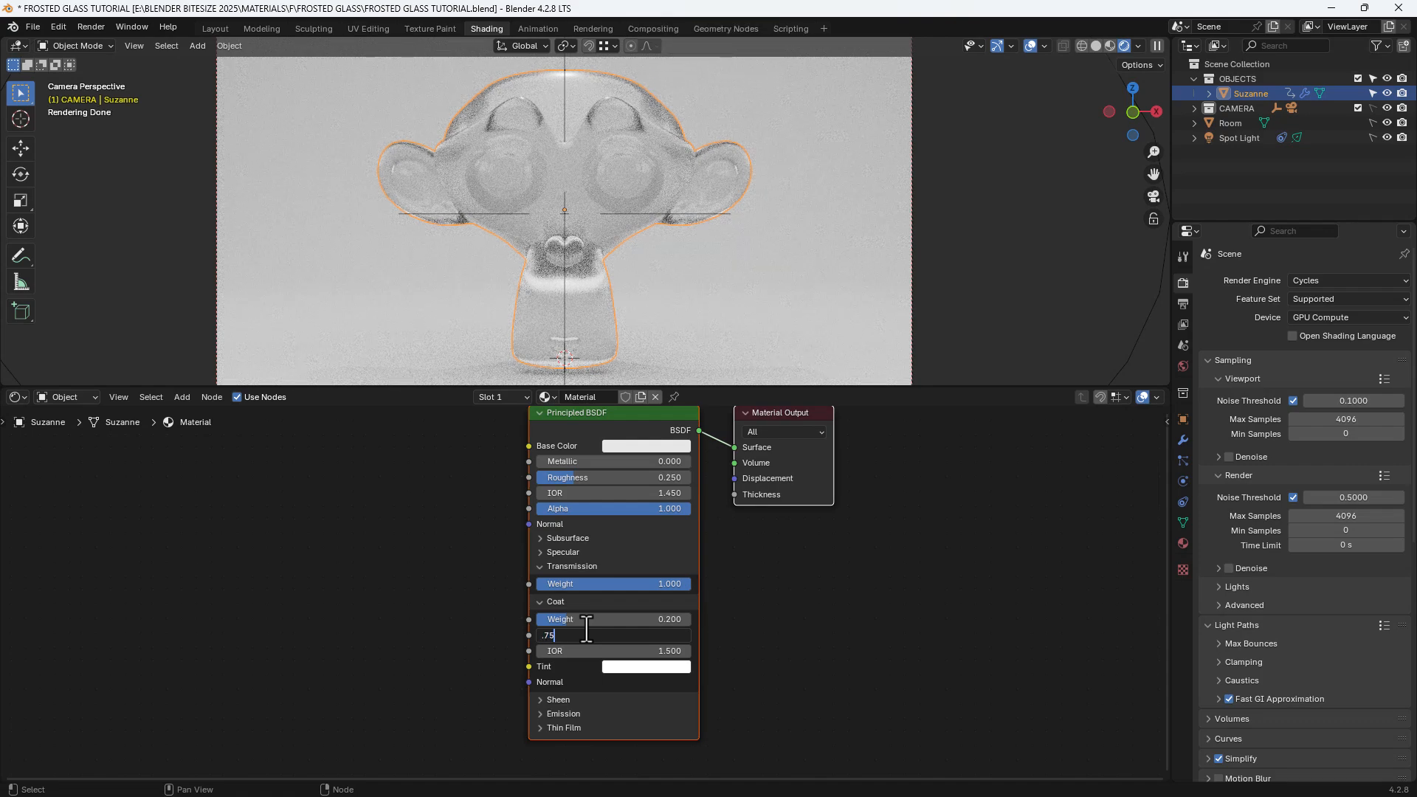
key("Return")
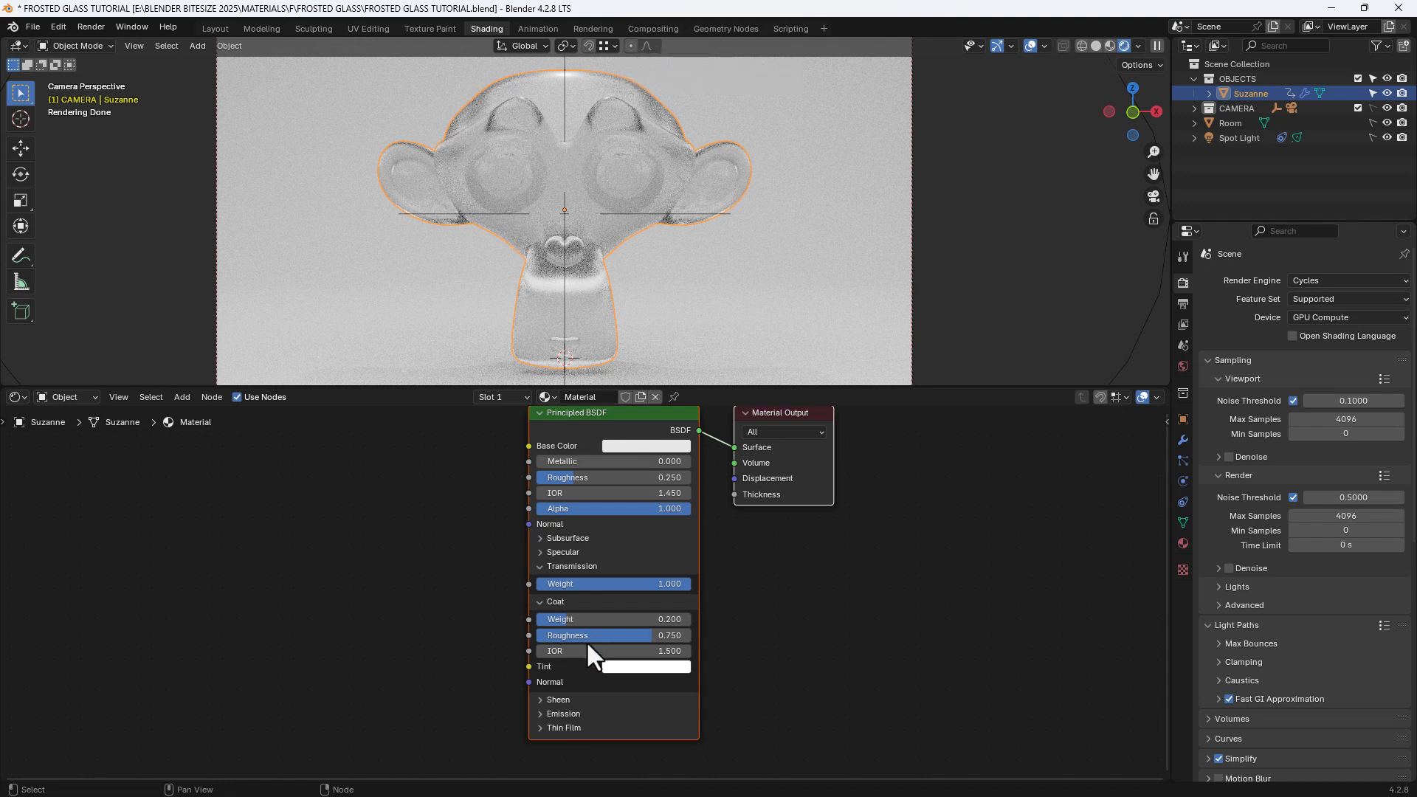
left_click(588, 649)
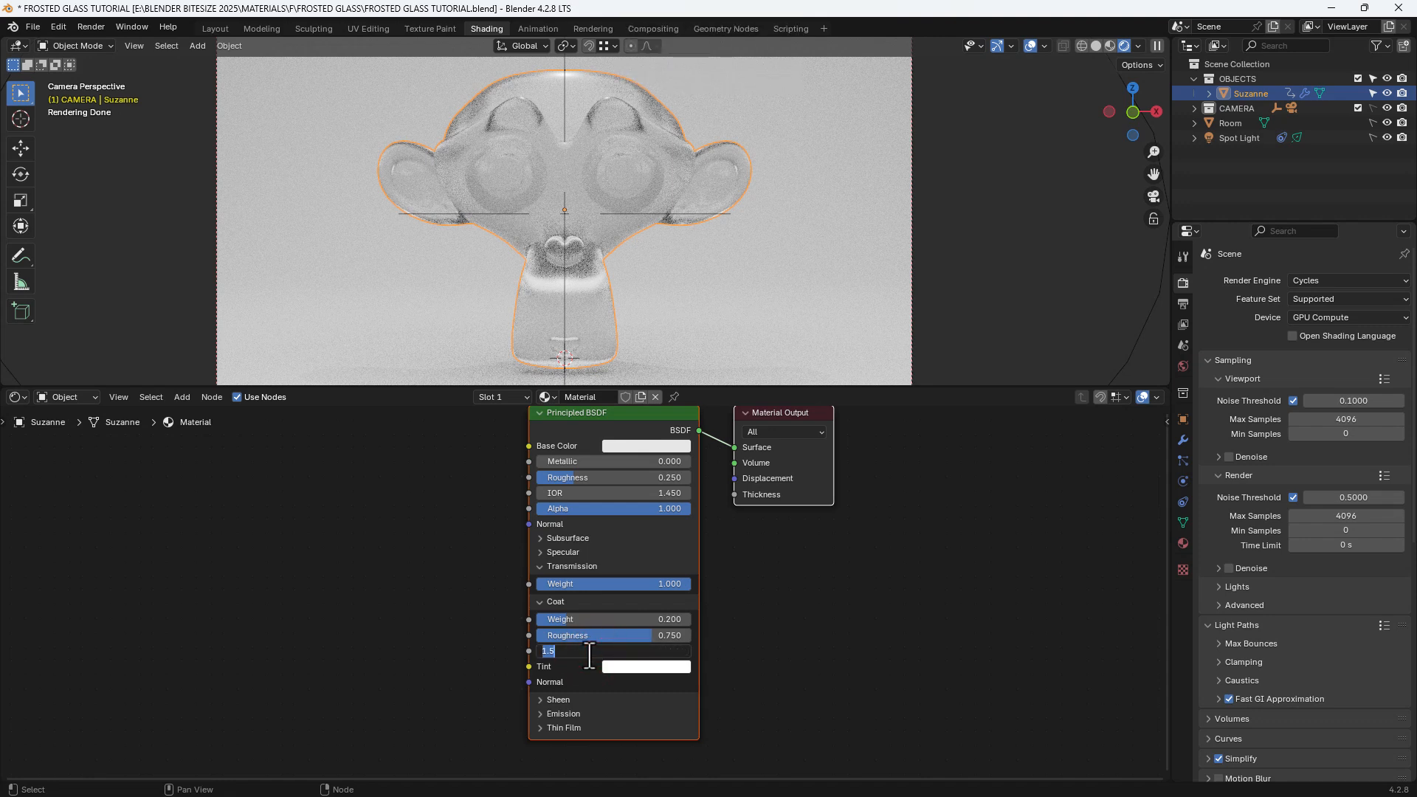
type("1.45")
key("Return")
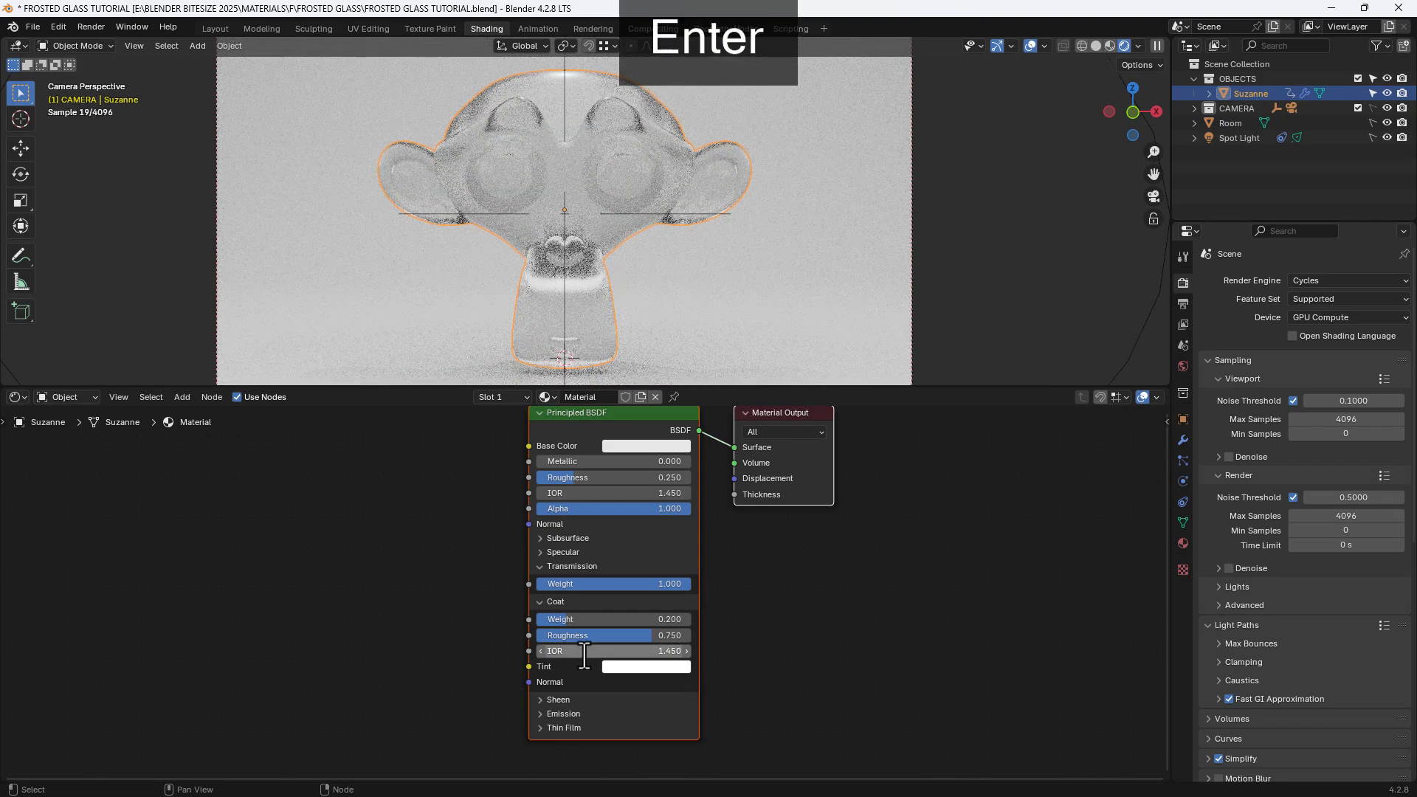
Step: Add a Hue/Saturation/Value node before the Principled BSDF and connect its Color output to Base Color
middle_click_drag(473, 502, 630, 541)
left_click(527, 520)
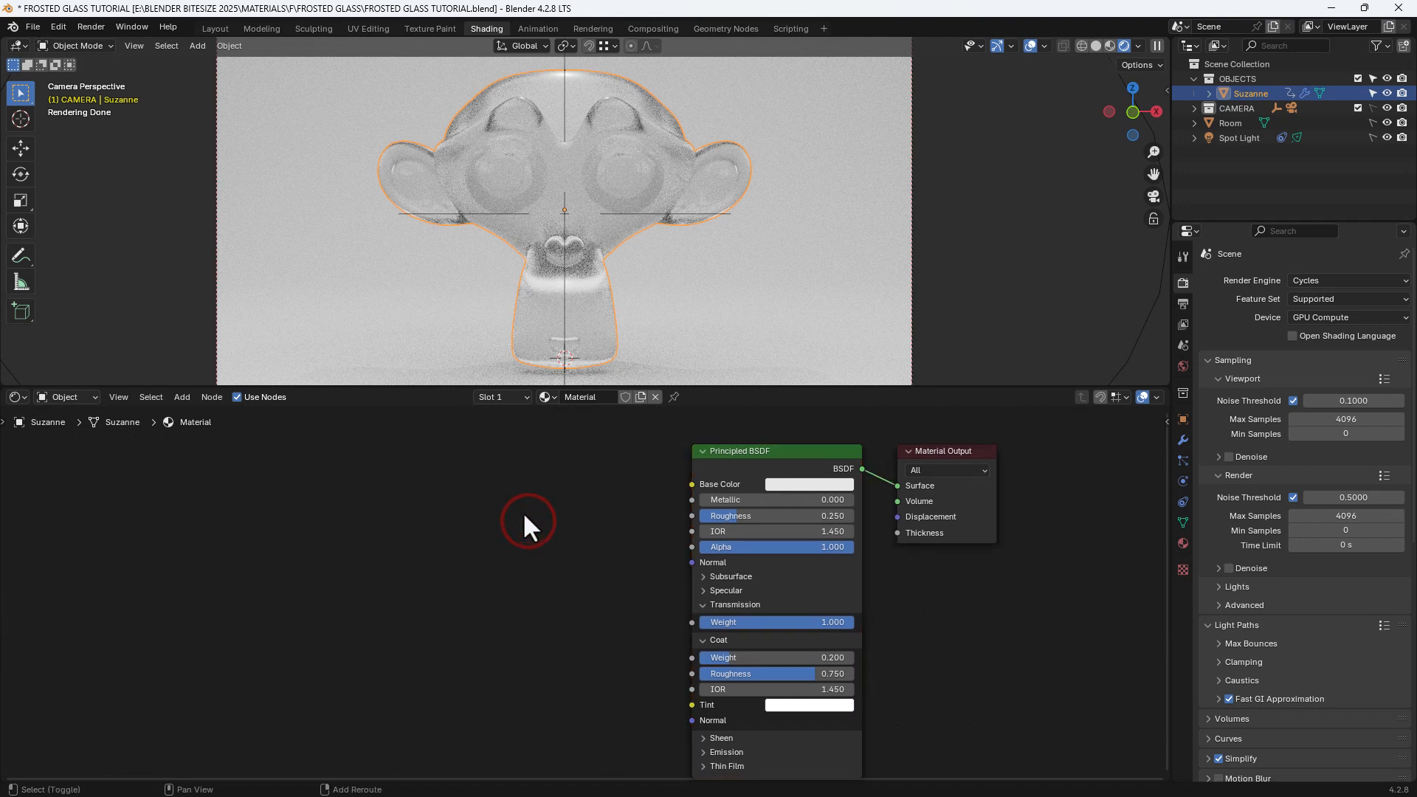
key("shift+a")
type("H")
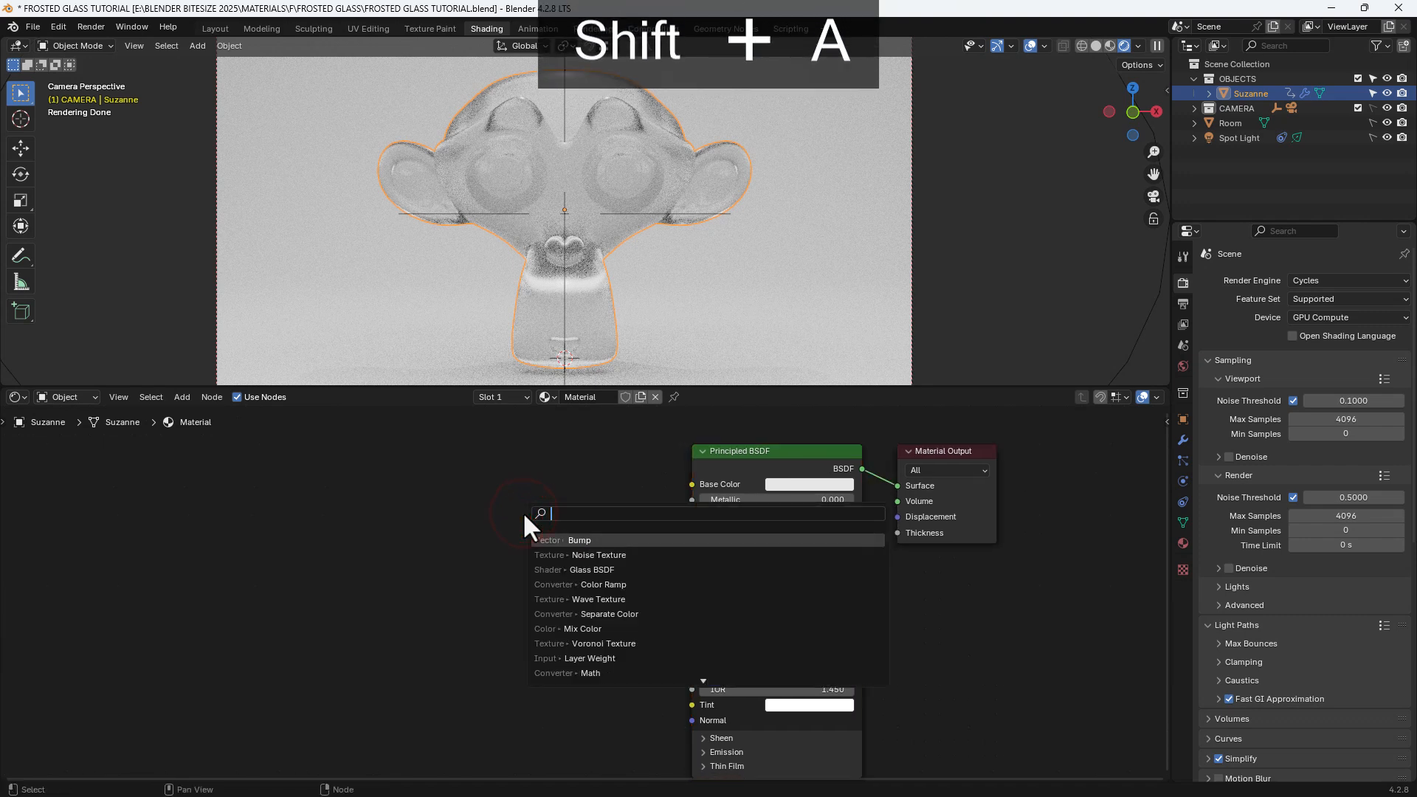
type("ue")
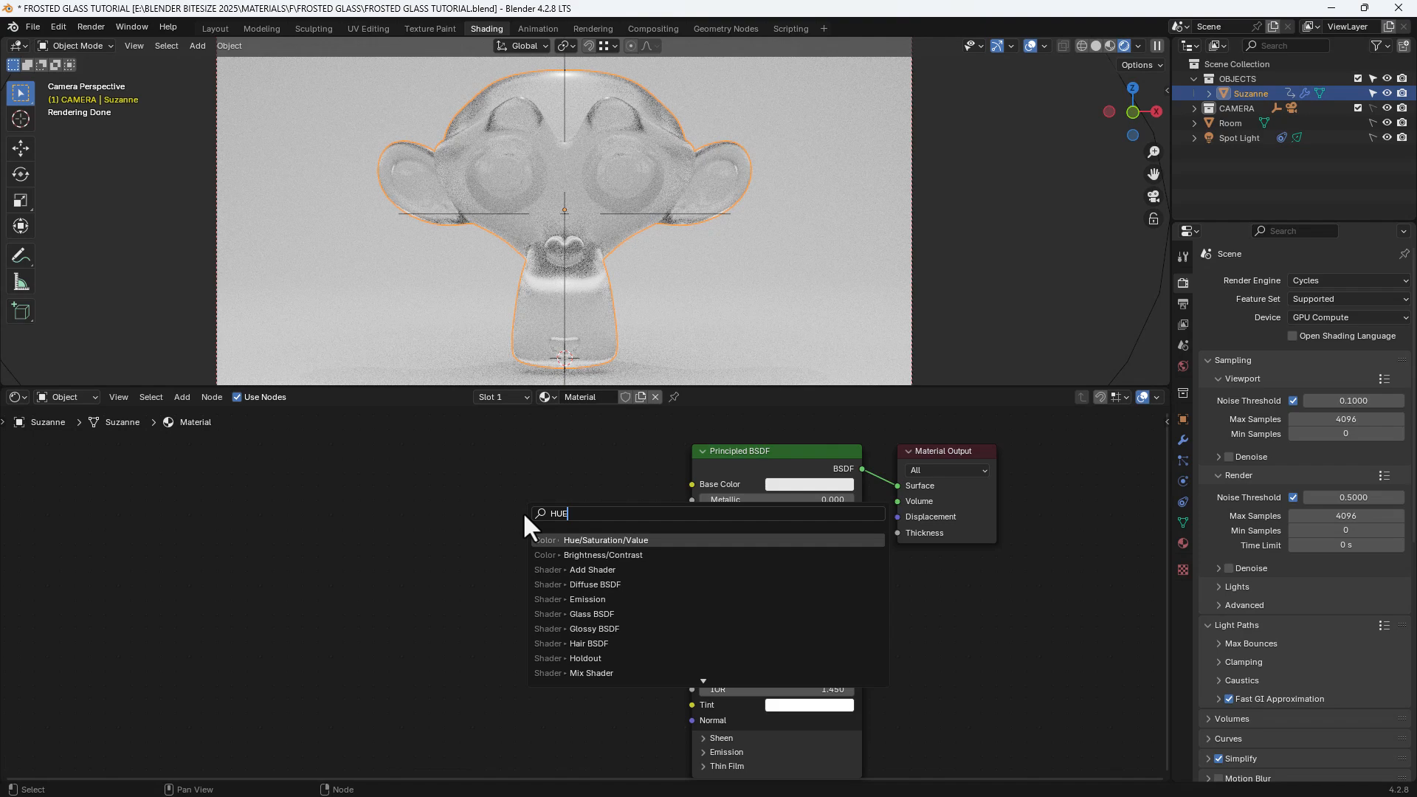
key("Return")
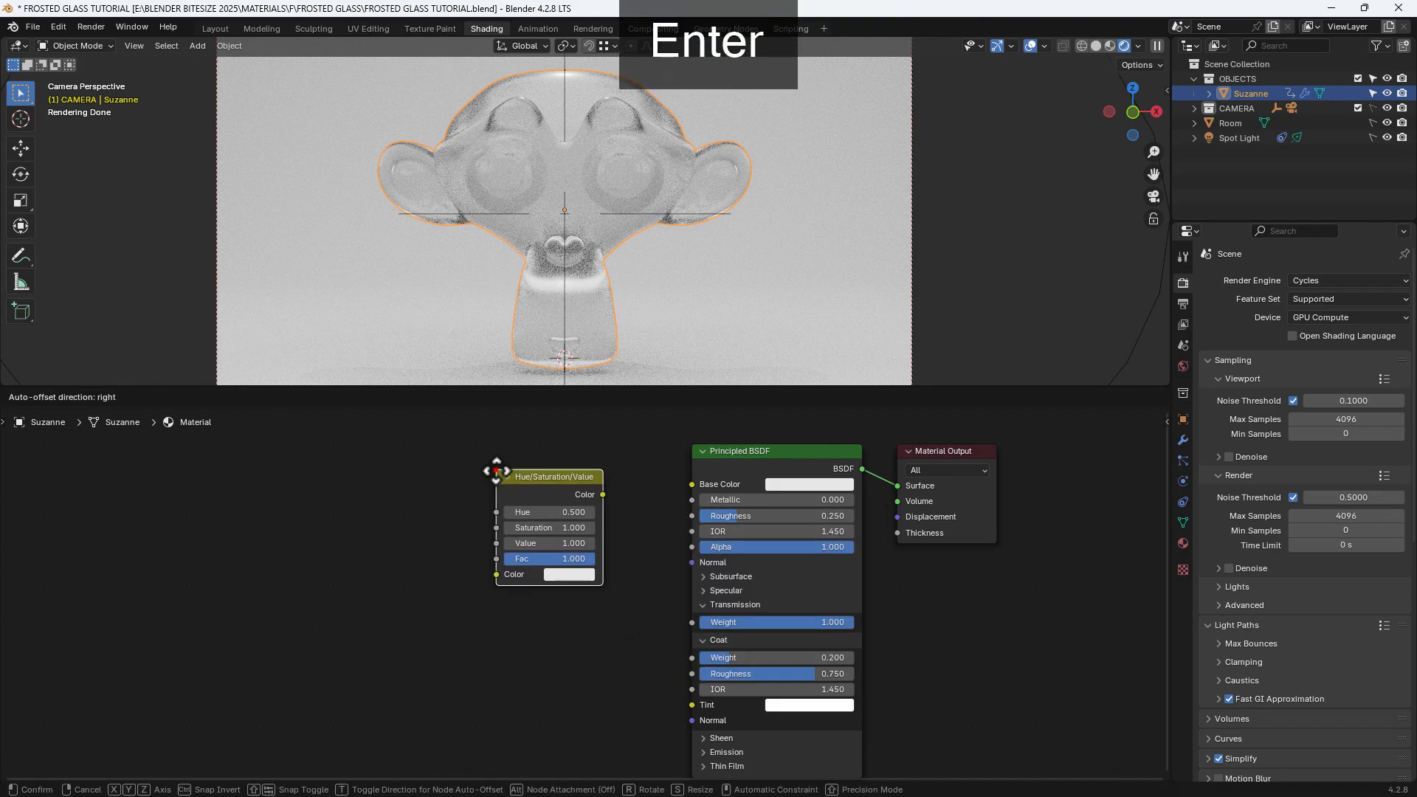
left_click(495, 470)
left_click_drag(602, 495, 682, 485)
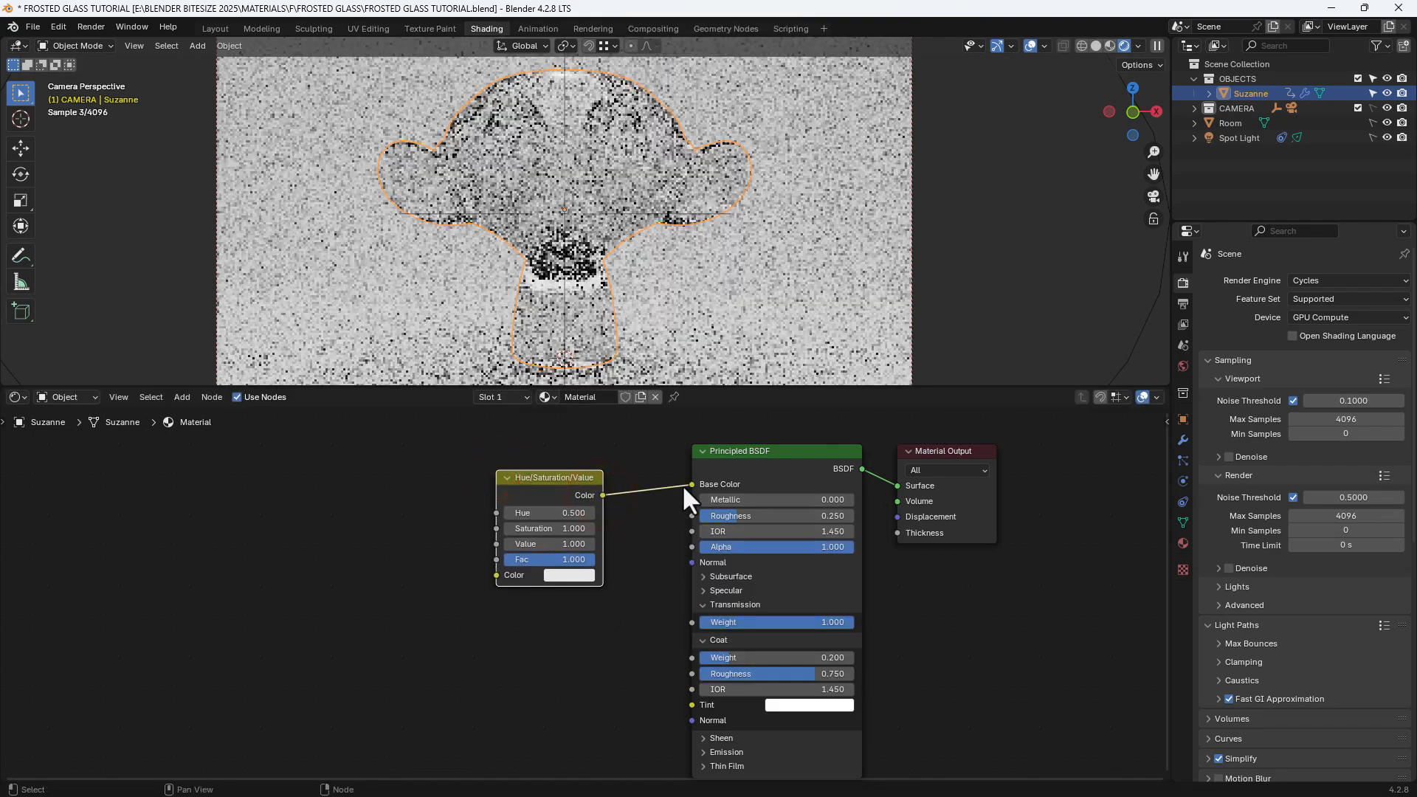
Step: Add a Color Ramp node before the Hue/Saturation/Value node and connect its Color output to that node's Color input
left_click(427, 488)
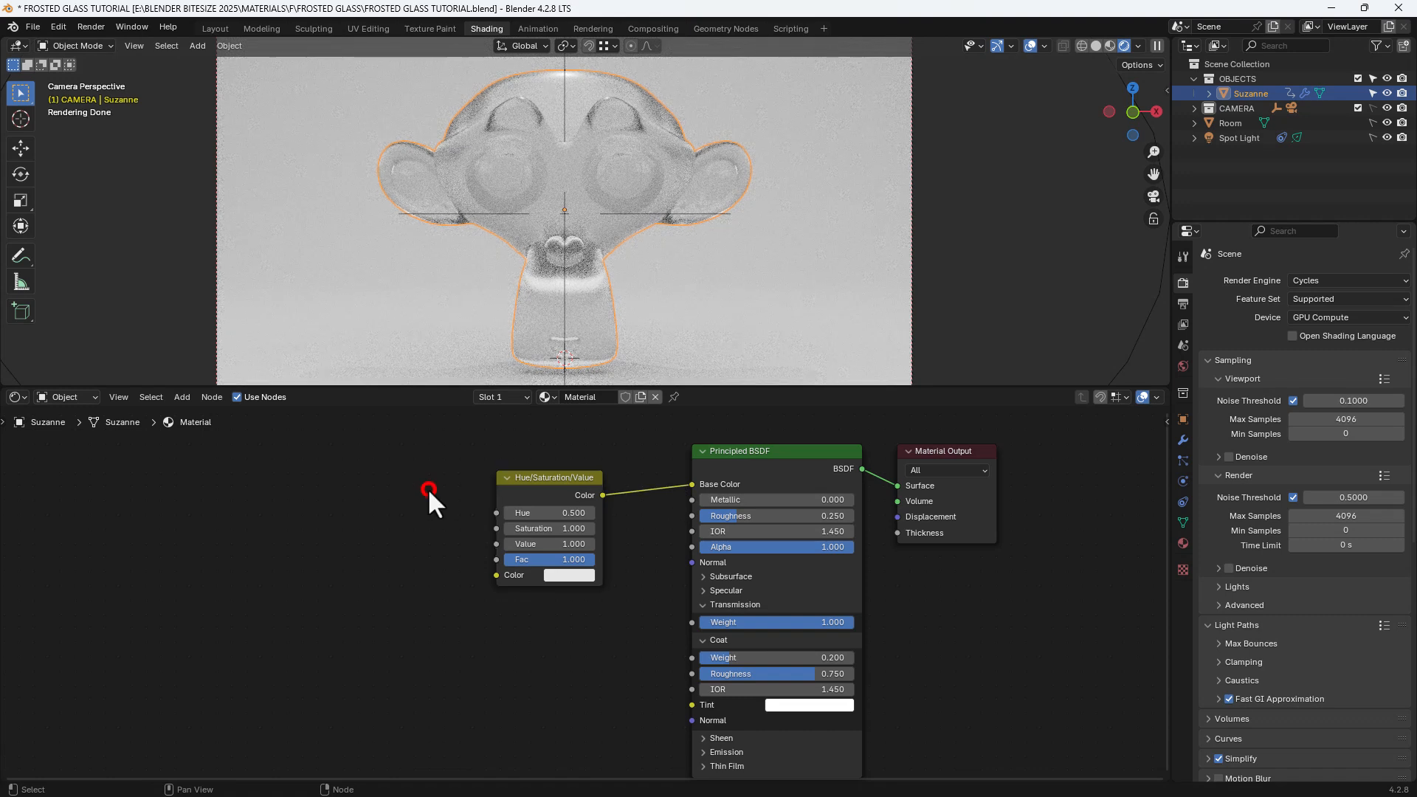
key("shift+a")
left_click(400, 487)
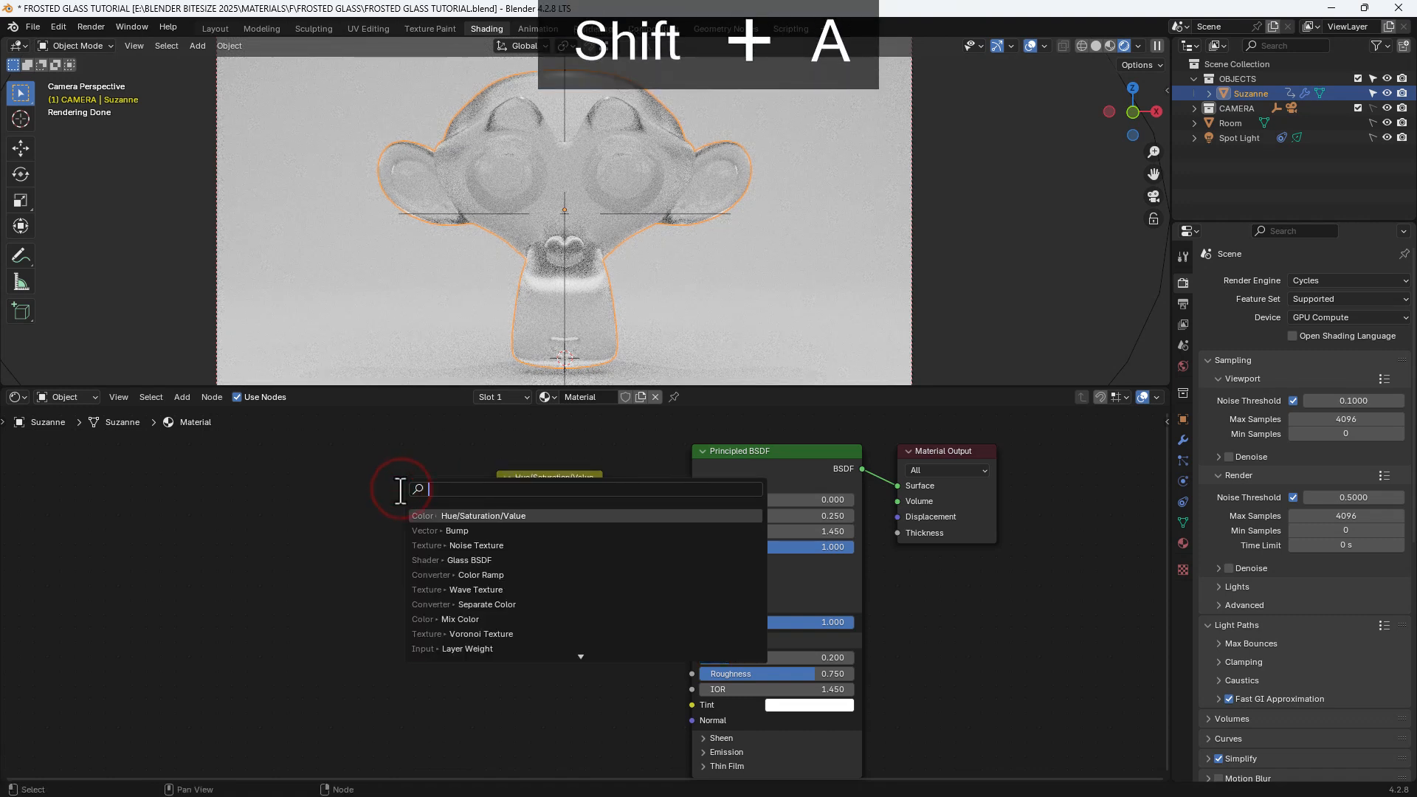
type("COLOR")
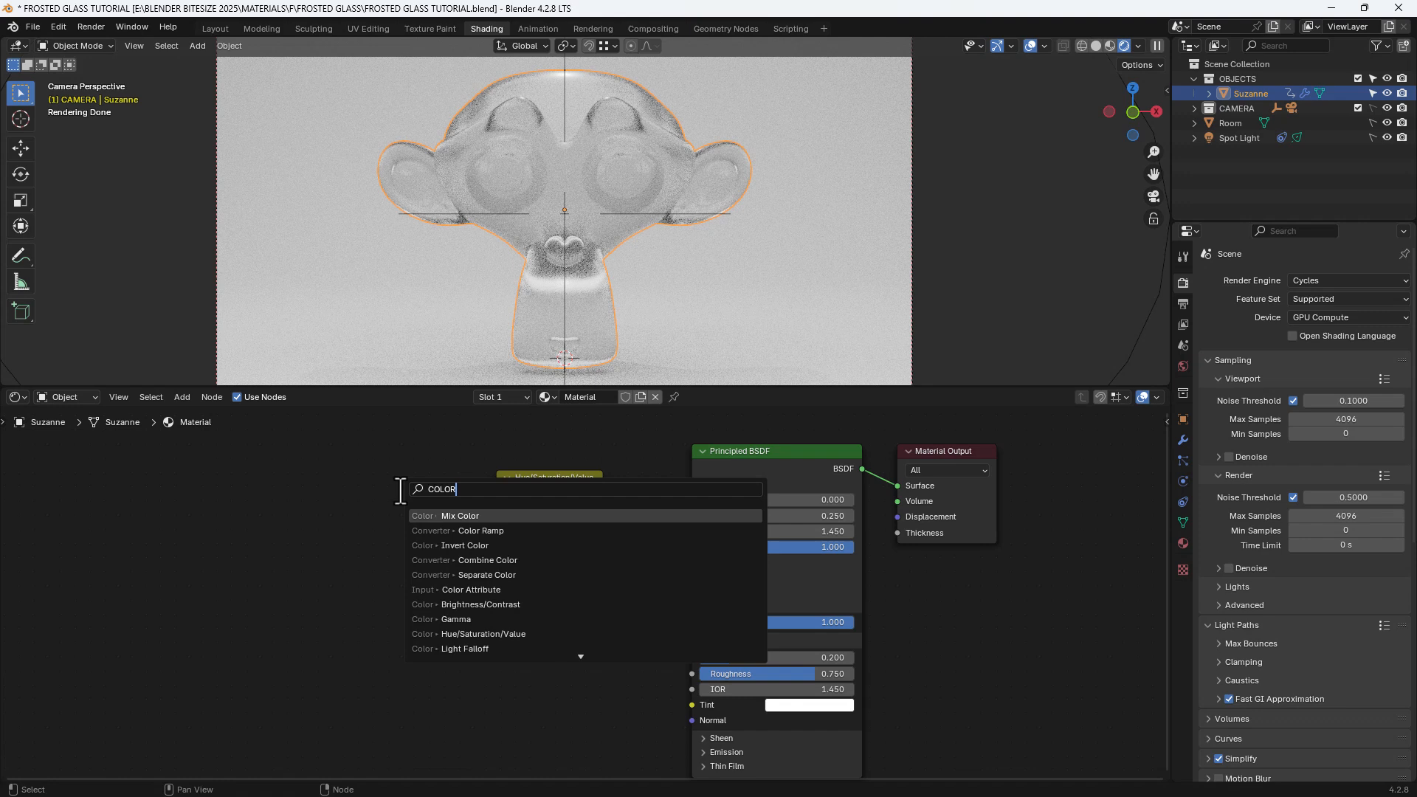
key("Down")
key("Return")
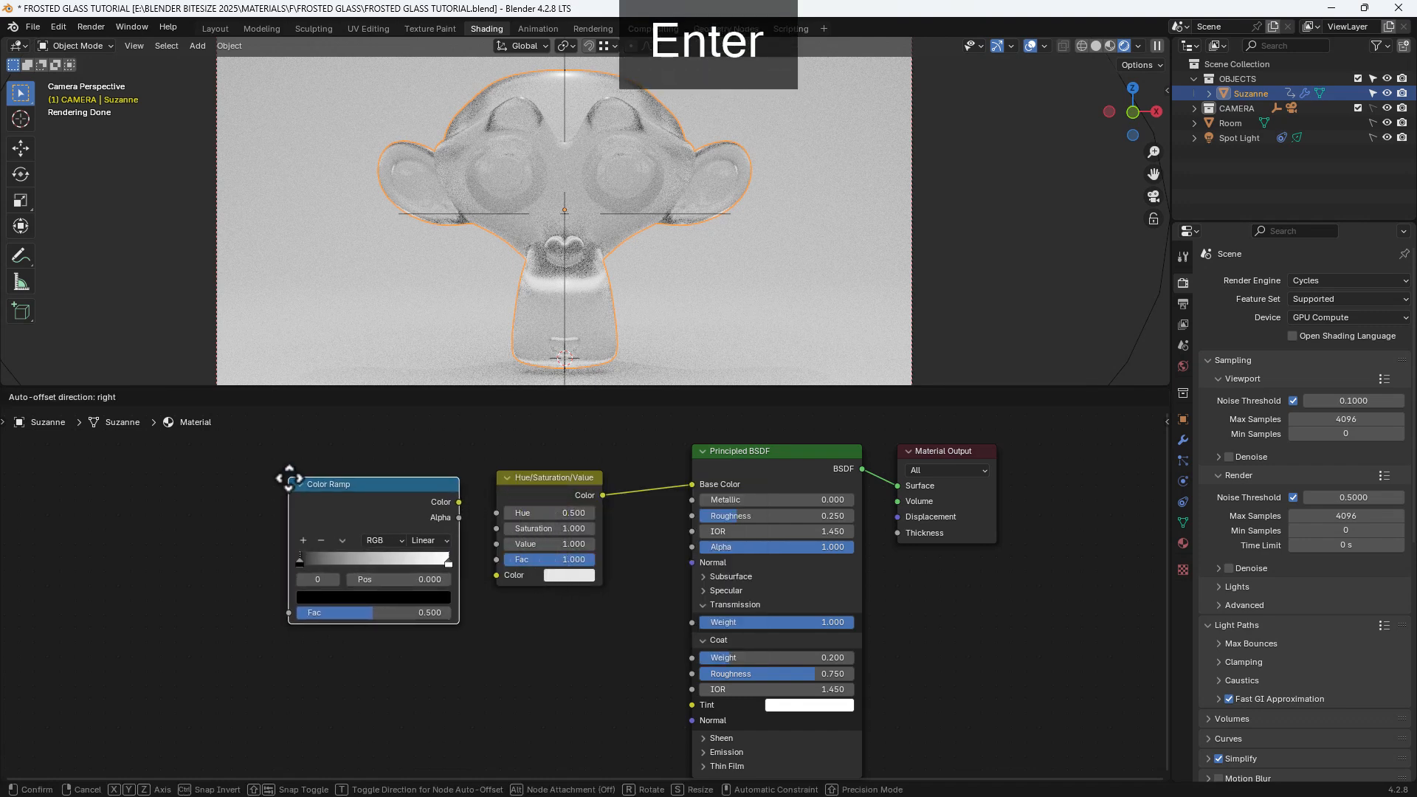
left_click(264, 478)
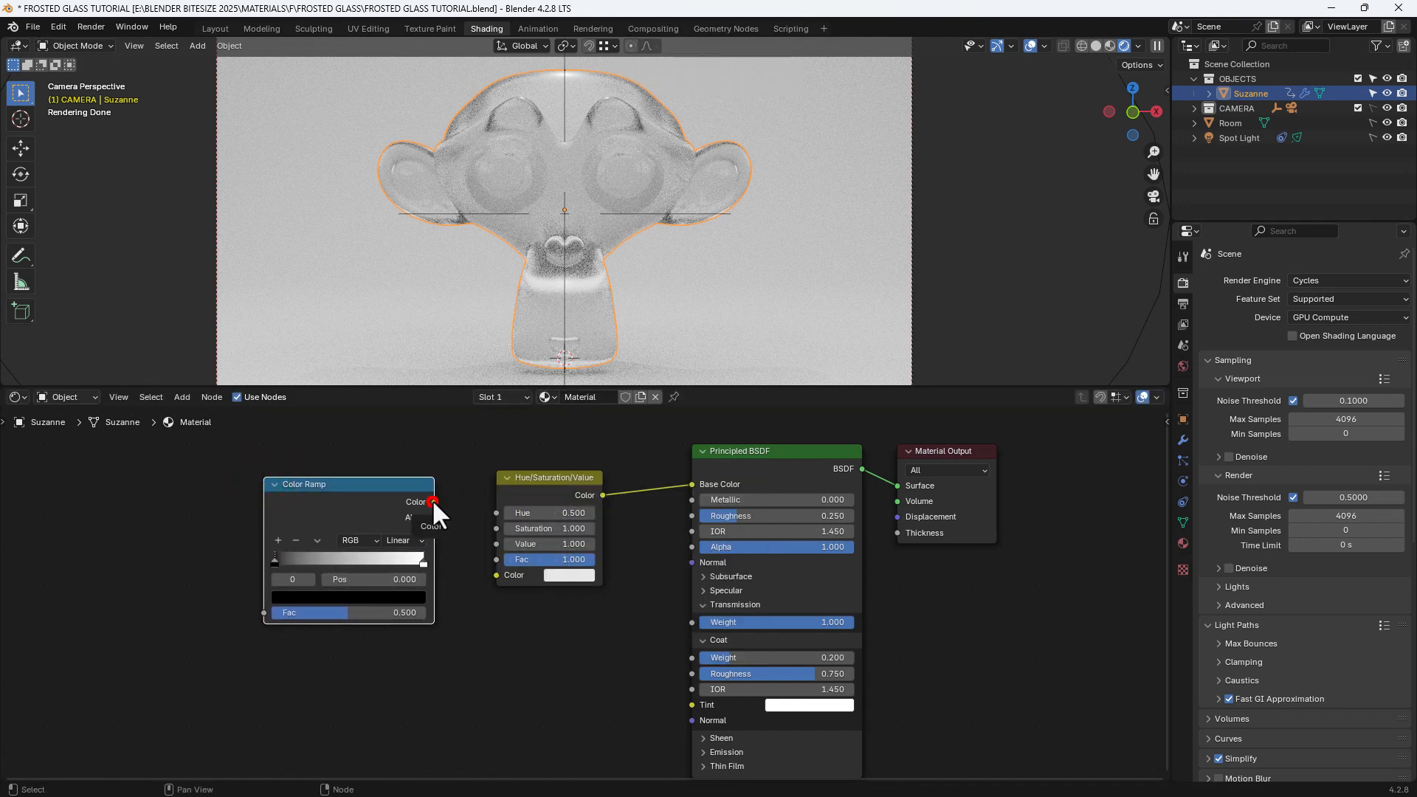
left_click_drag(434, 502, 484, 574)
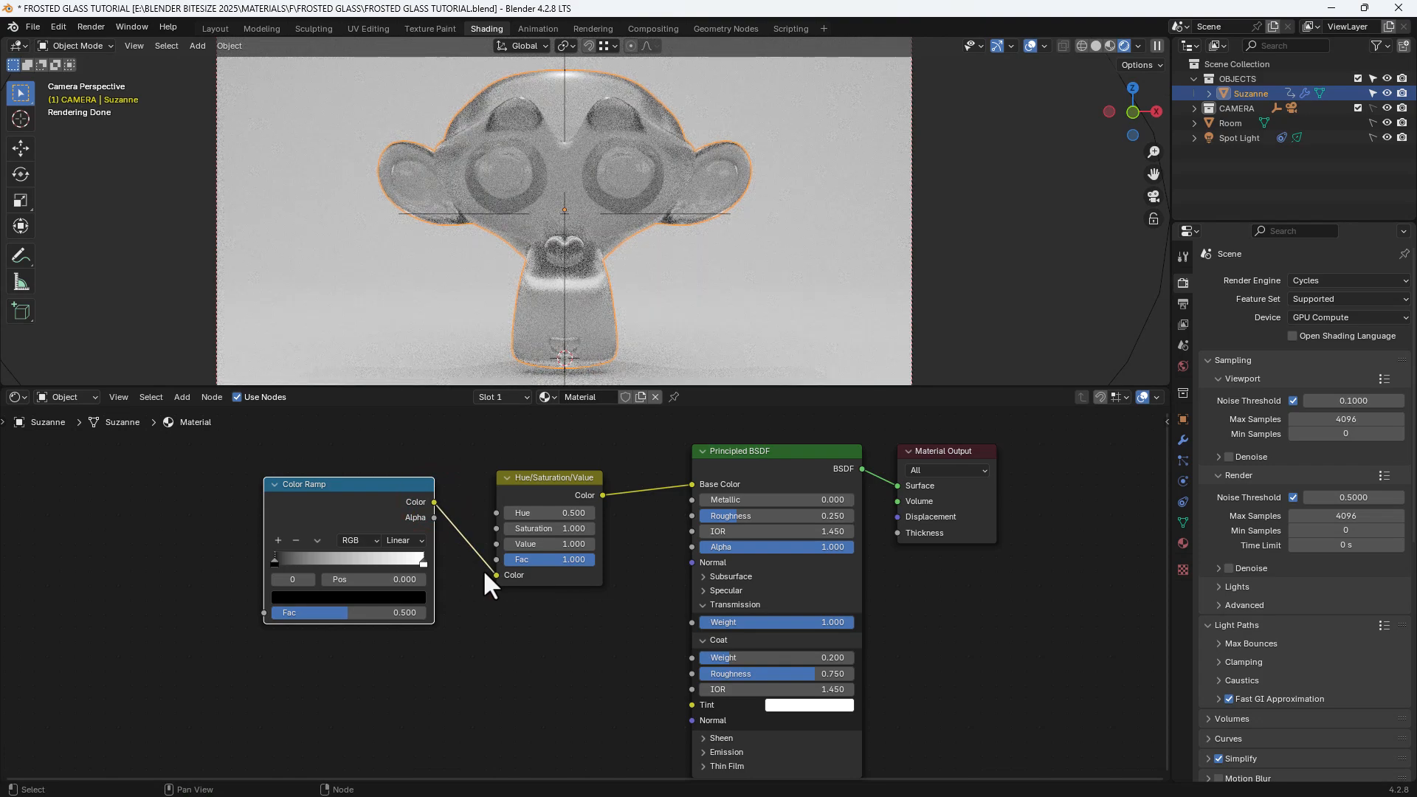
Step: Set the Hue/Saturation/Value node's saturation to 0.75
left_click(549, 527)
type("0.75")
key("Return")
Step: Set the Color Ramp's first stop to hue 0.65, saturation 0.25 and value 1
left_click(312, 597)
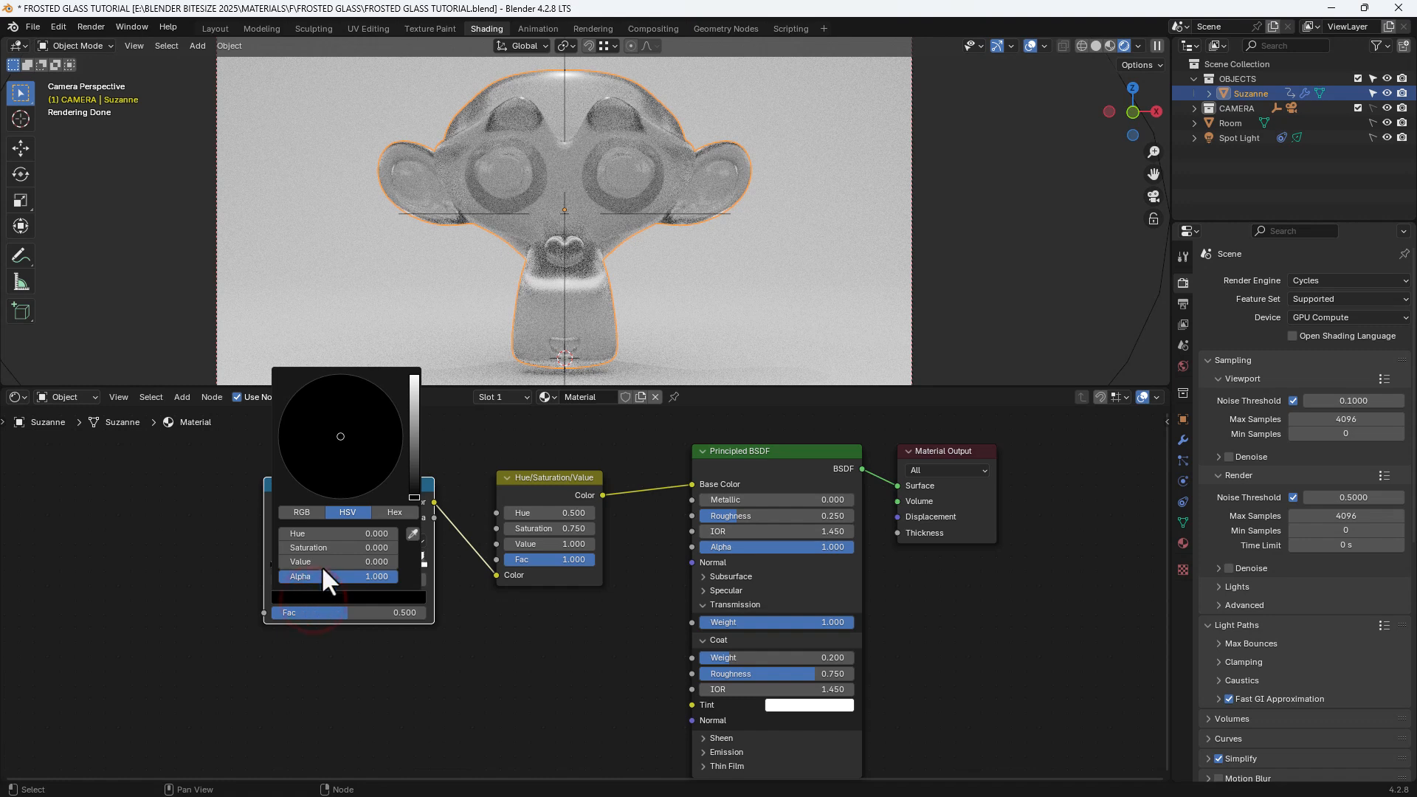
left_click(323, 531)
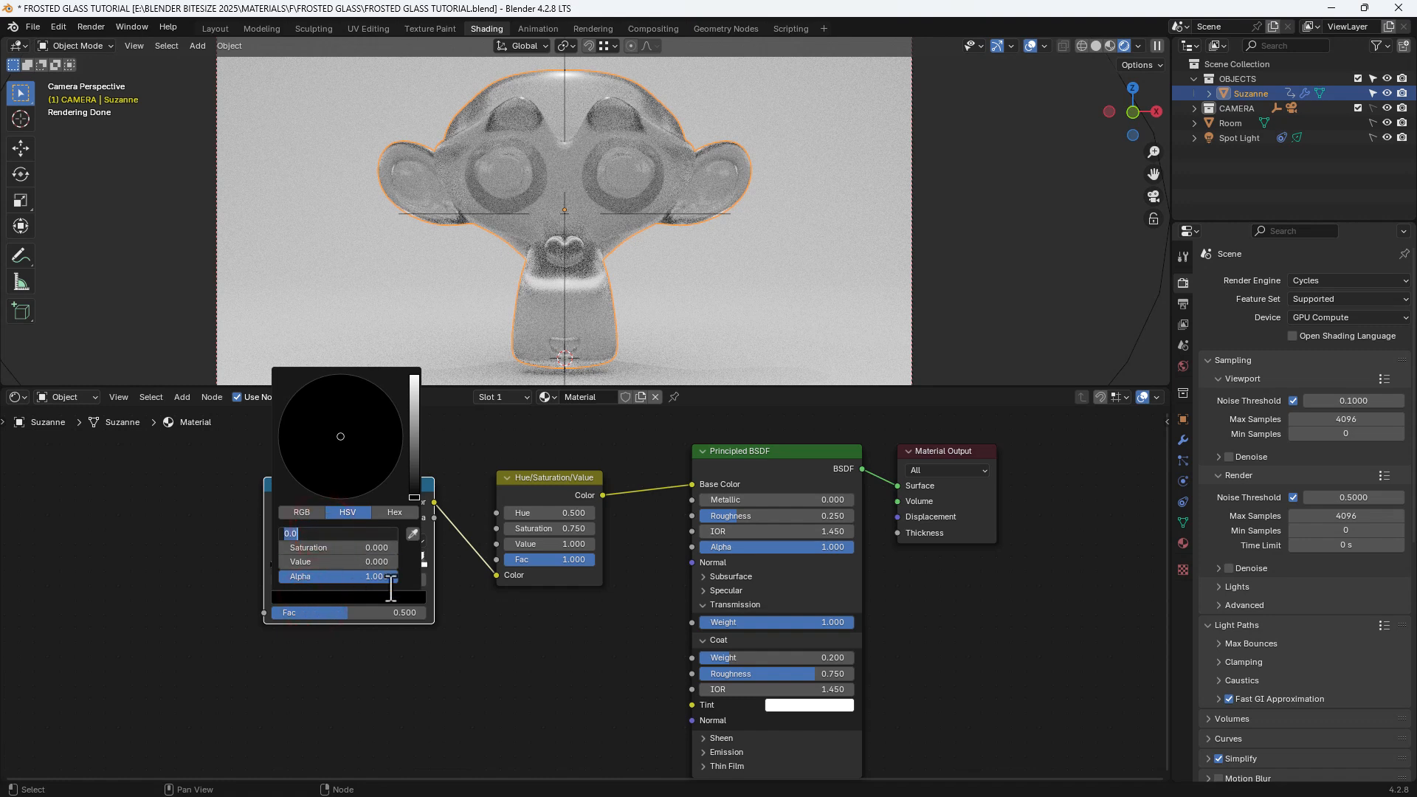
type(".65")
key("Tab")
type(".25")
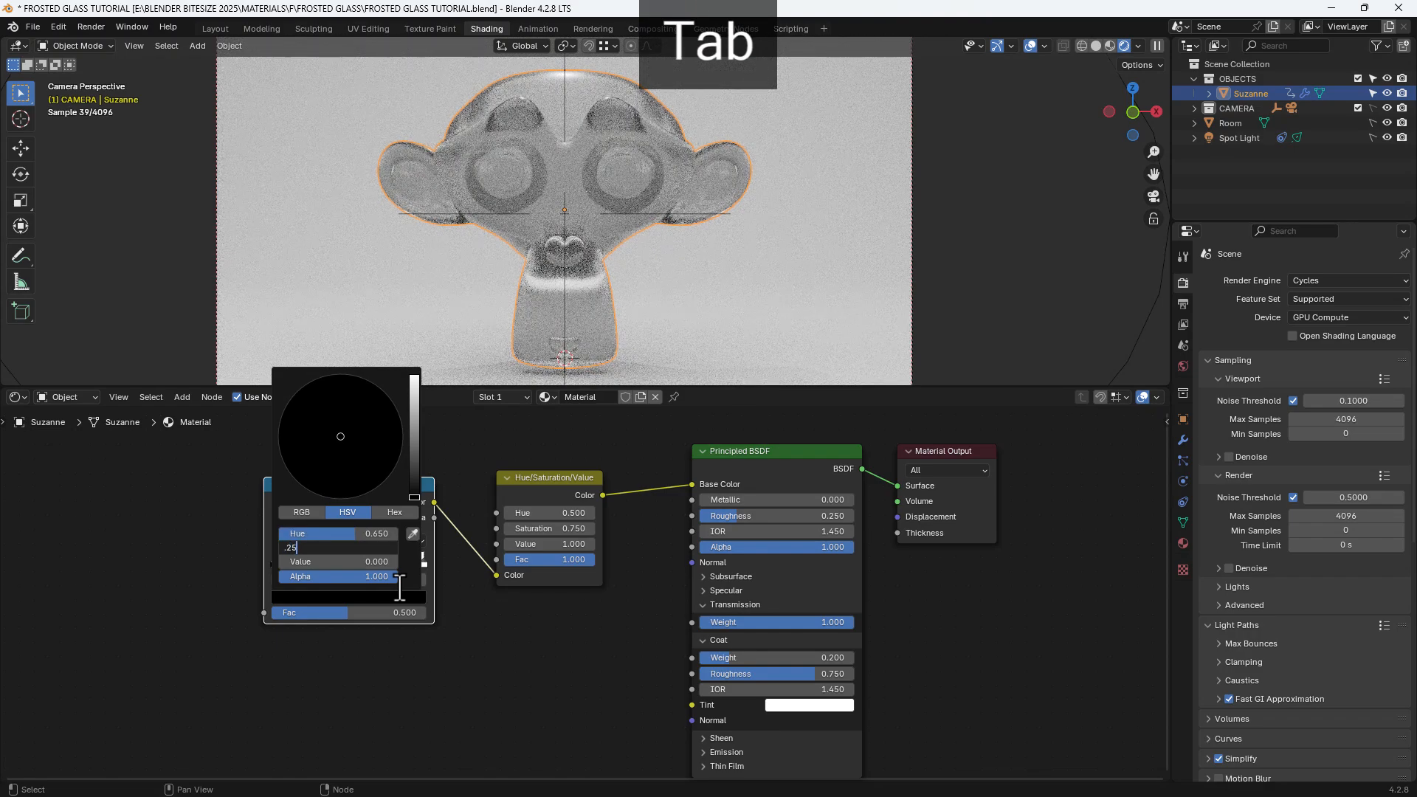
key("Tab")
type("1")
key("Return")
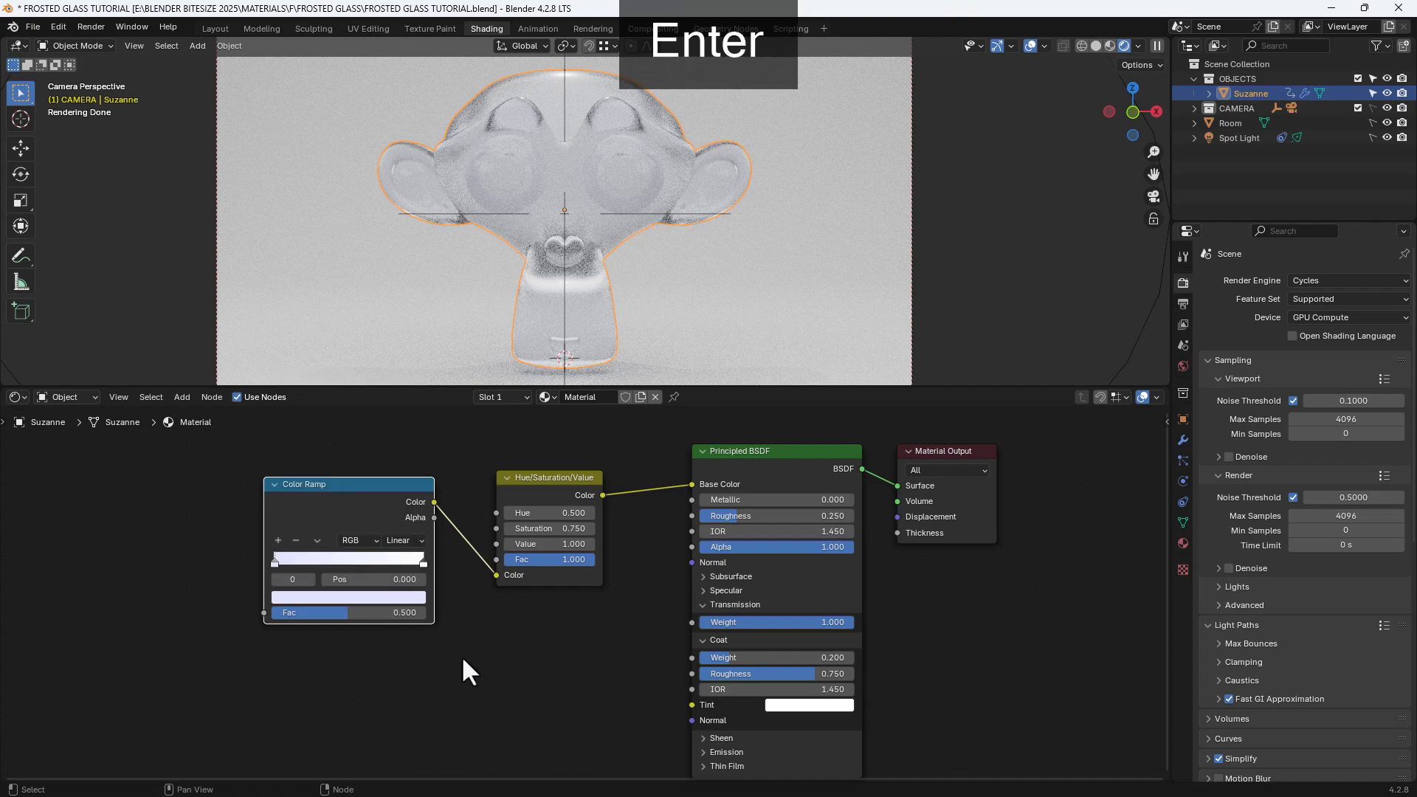
Step: Set the Color Ramp's last stop to hue 0.5 and saturation 0.25
left_click(424, 564)
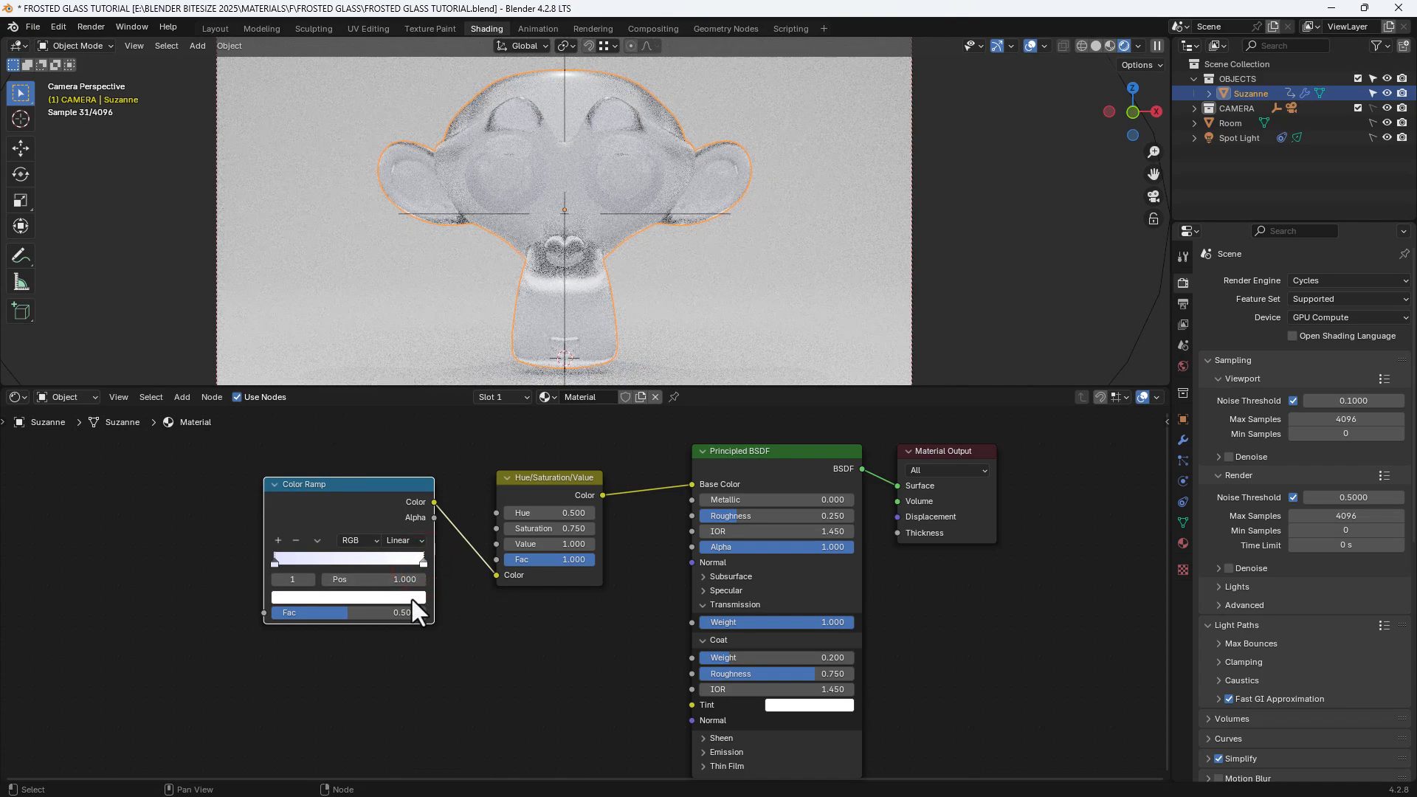
left_click(410, 596)
left_click(361, 534)
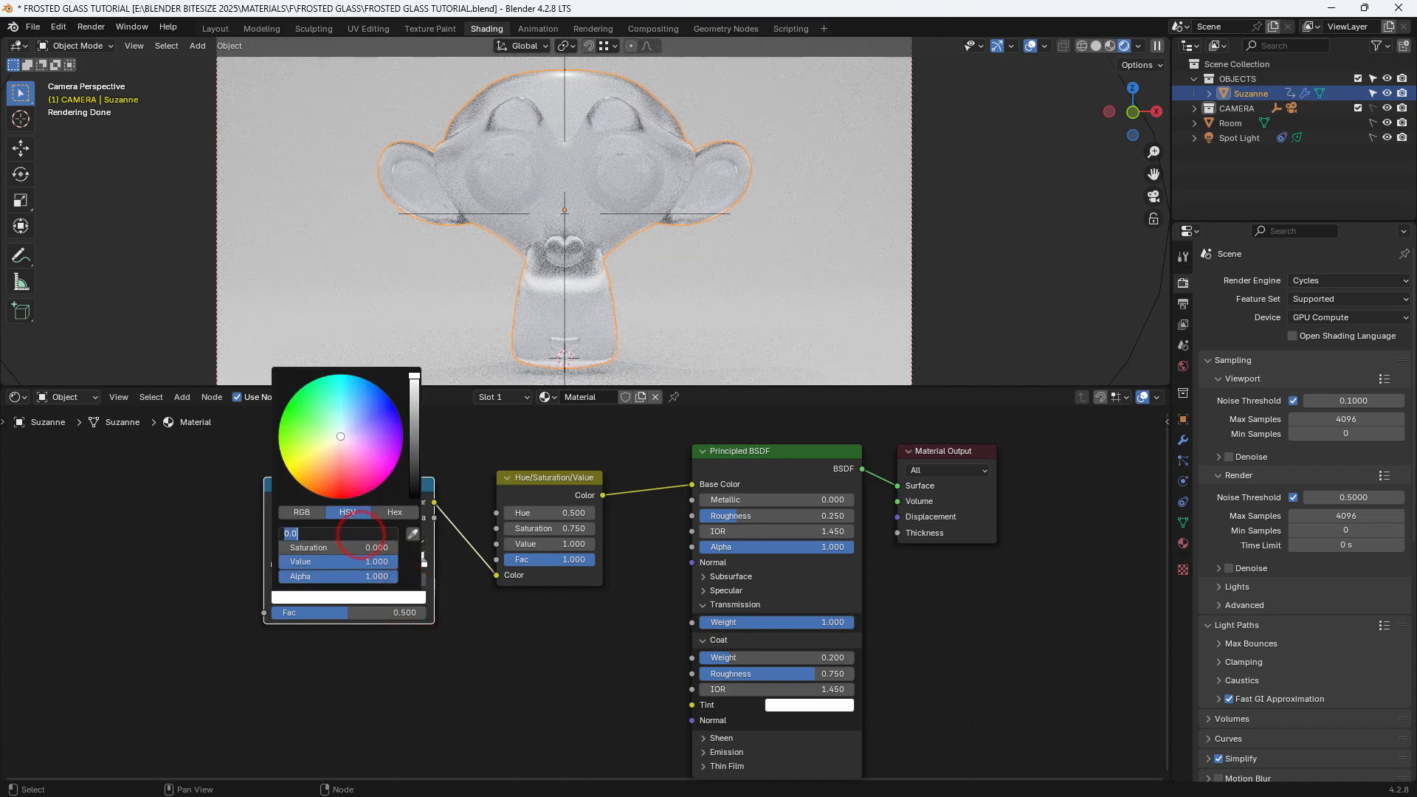
type(".25")
key("Tab")
type(".25")
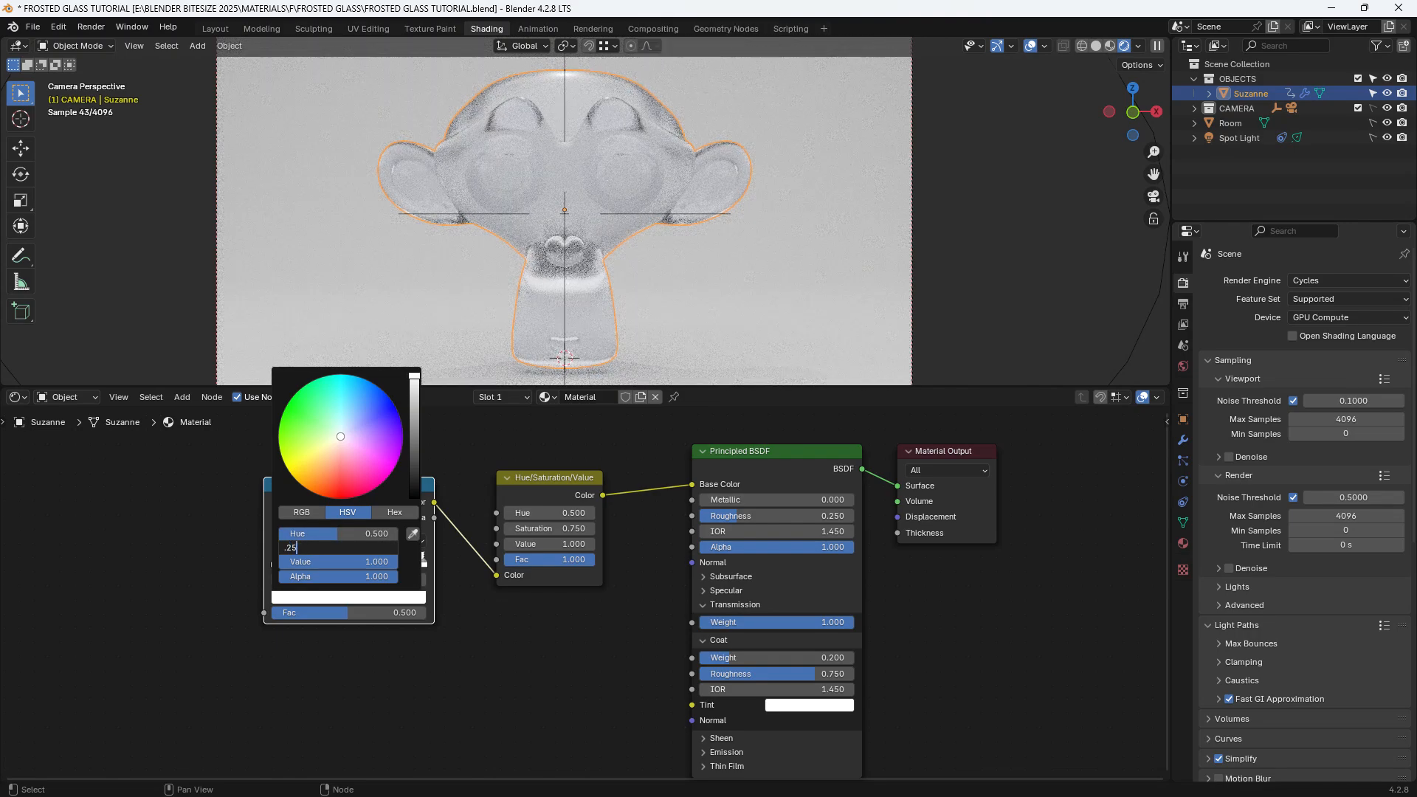
key("Return")
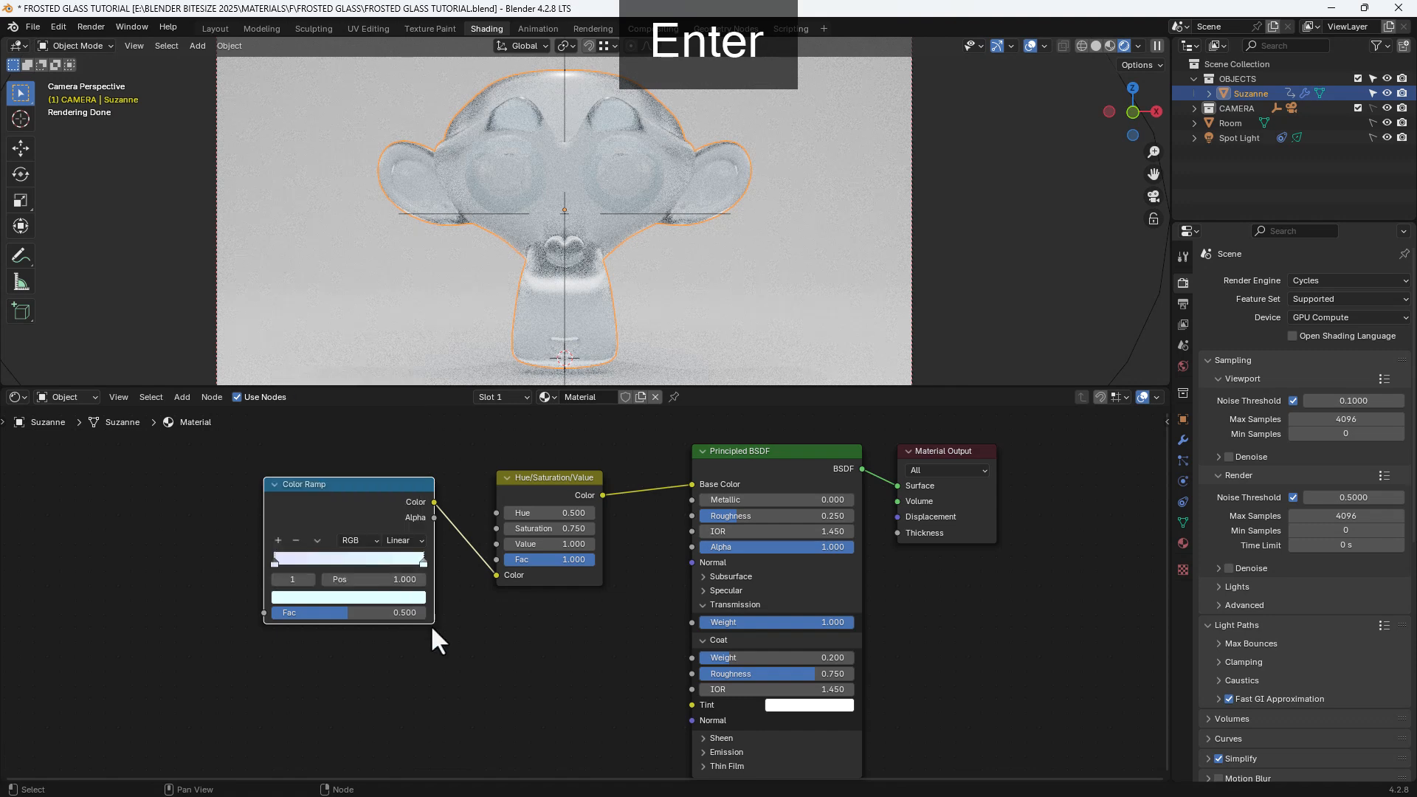
Step: Select all four material nodes and align them into an evenly spaced row
left_click(462, 640)
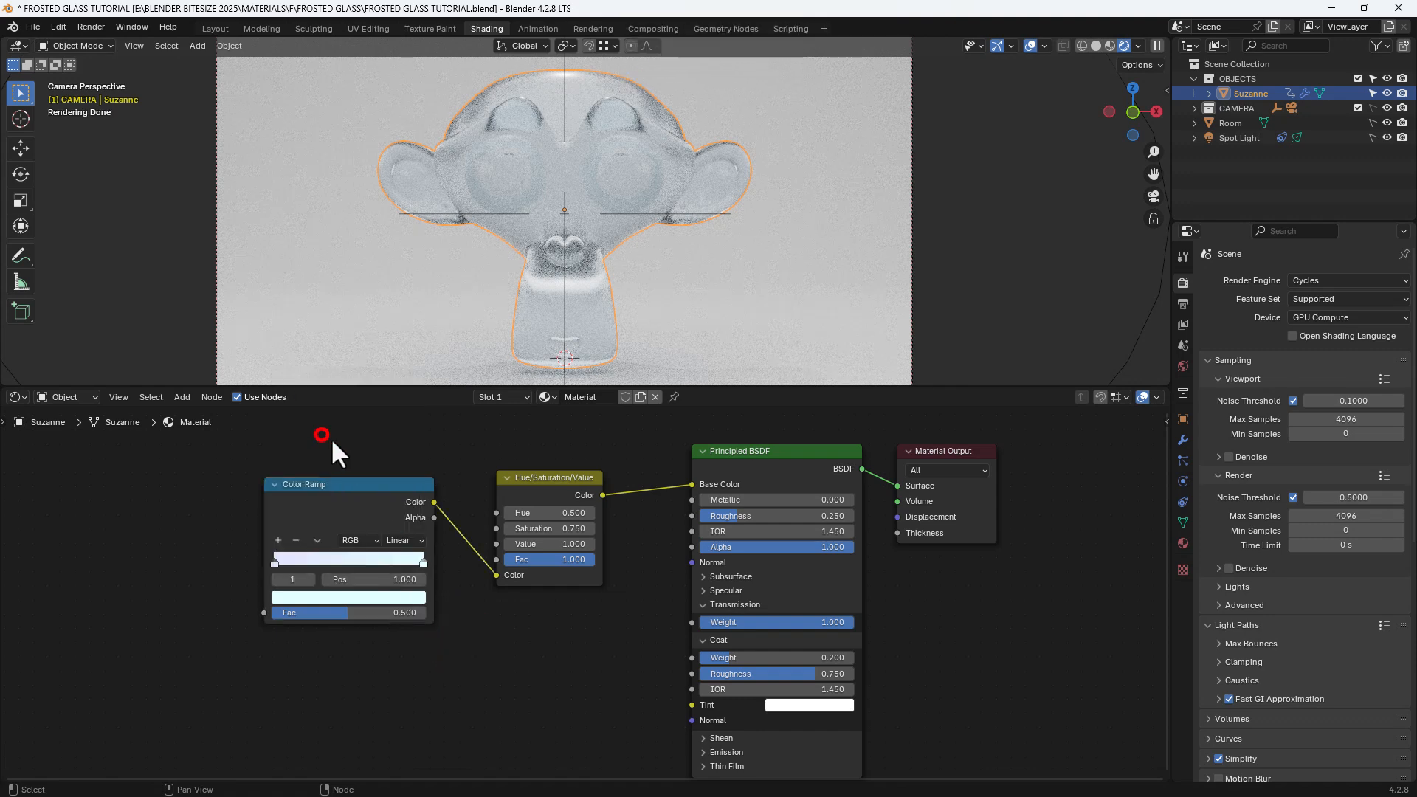
left_click_drag(321, 434, 924, 605)
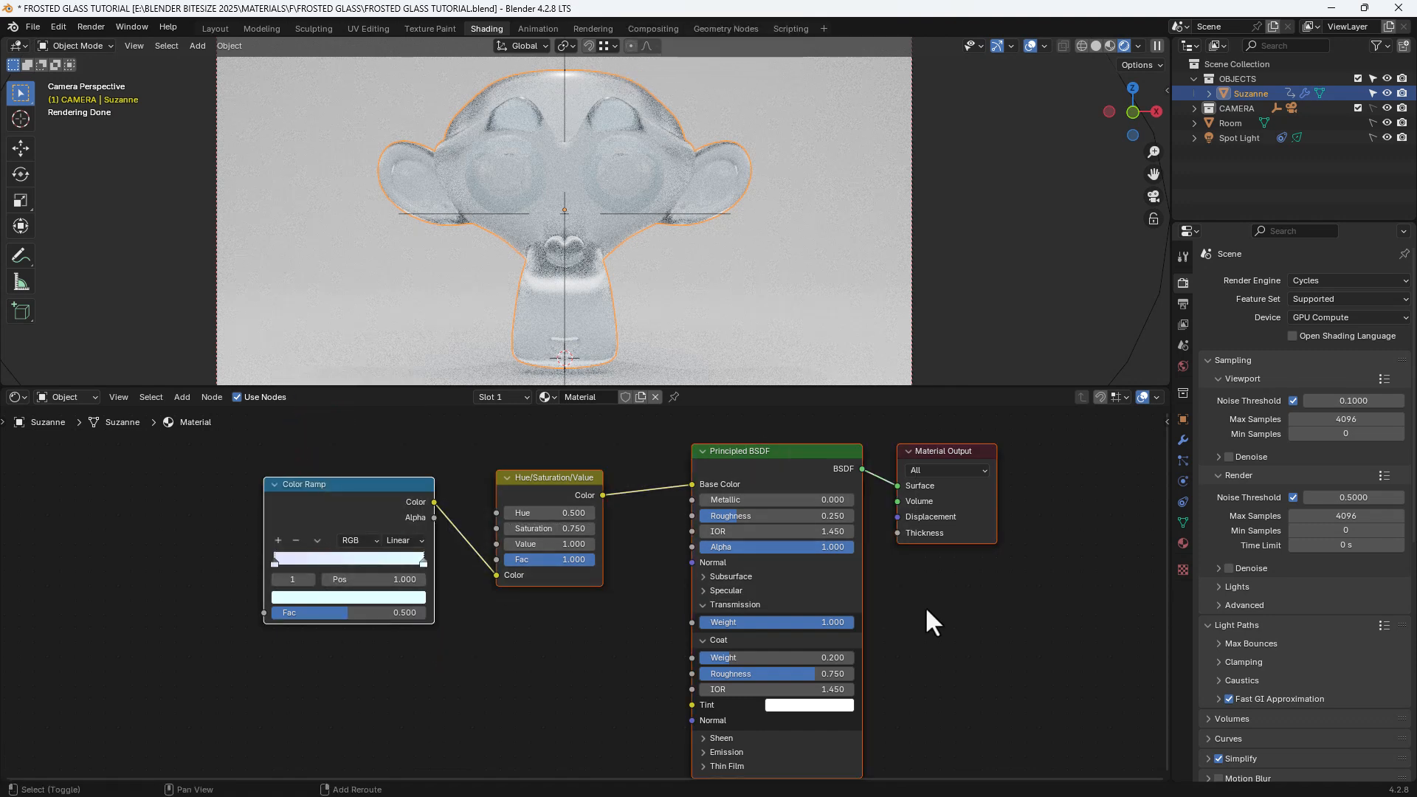
key("shift+equal")
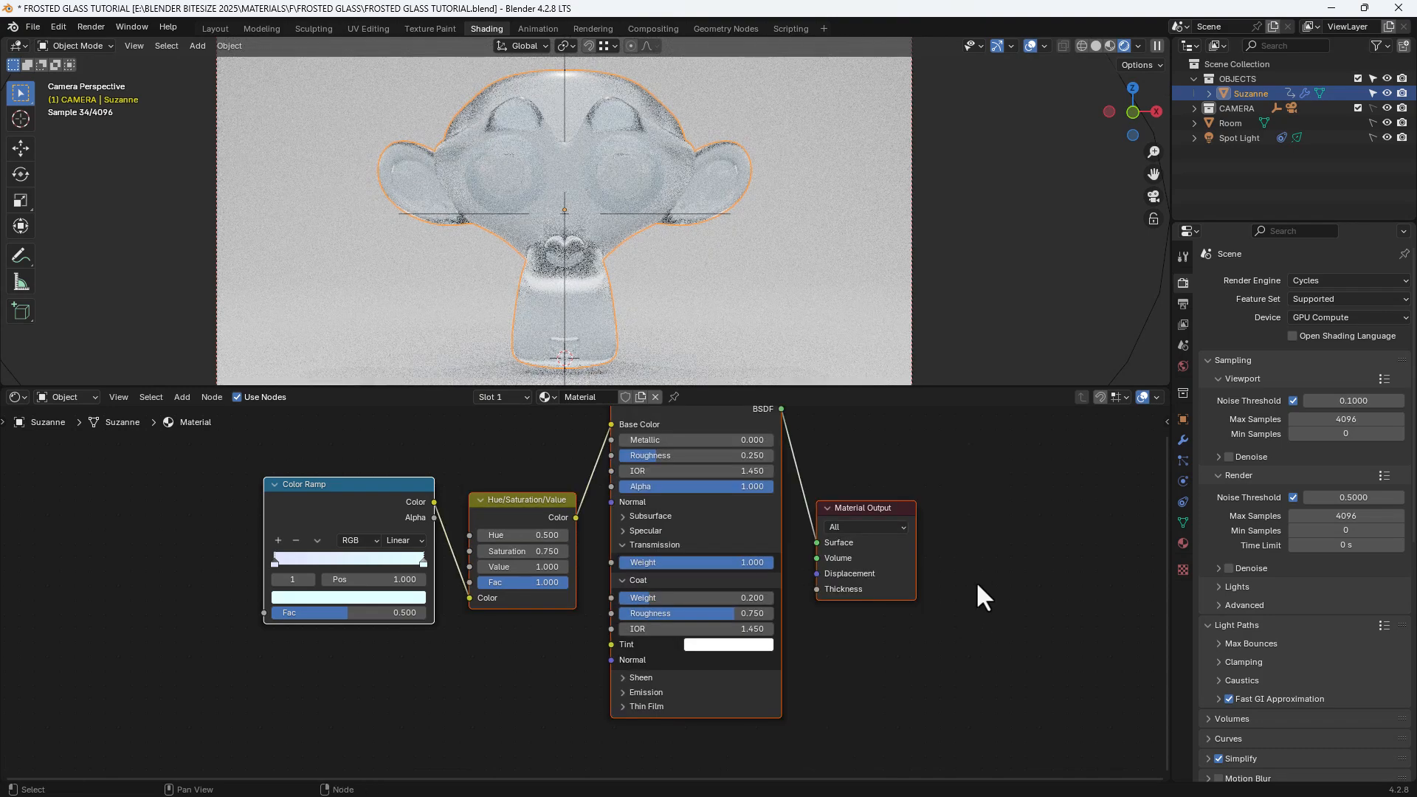
scroll(973, 565, "down", 1)
middle_click_drag(986, 569, 991, 600)
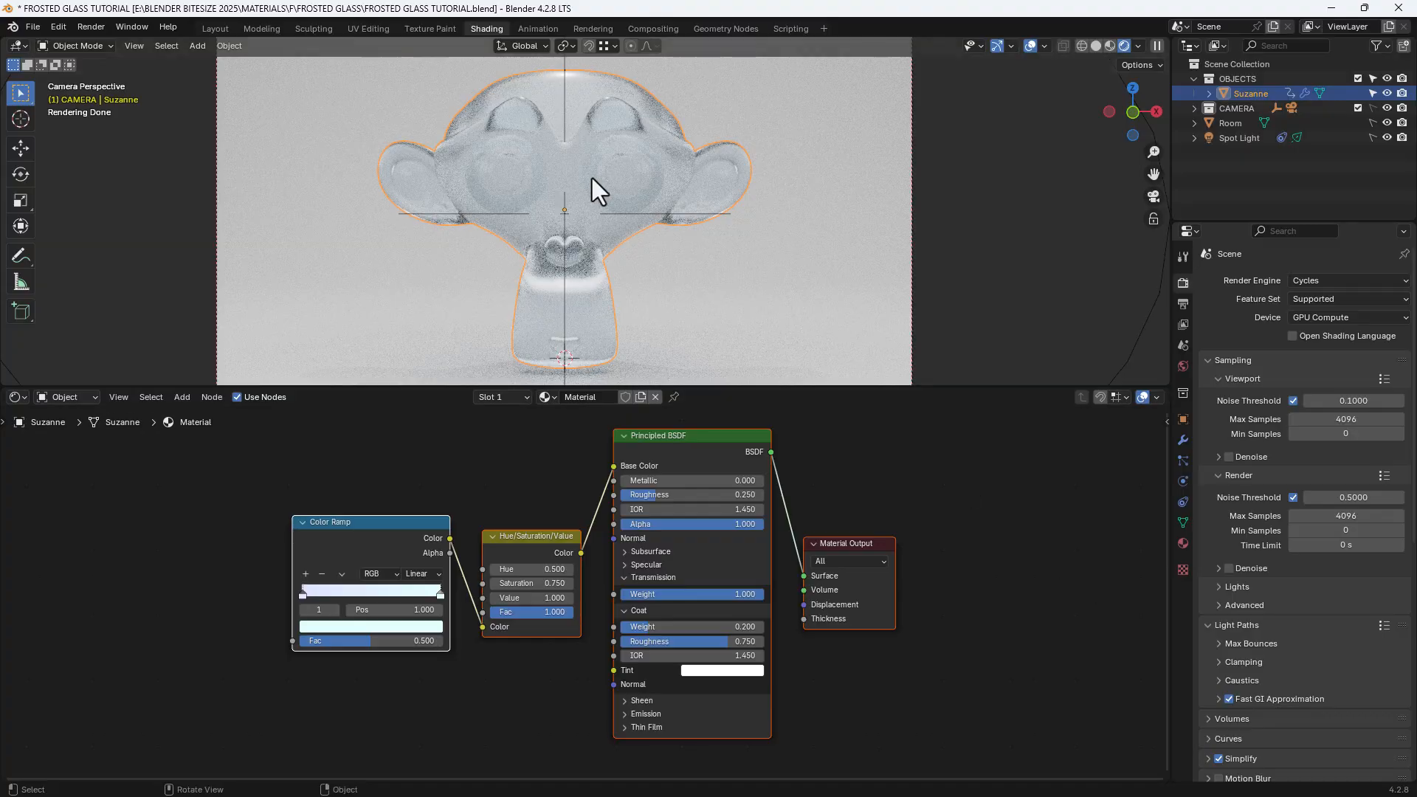
Step: Examine the frosted glass on Suzanne up close from another angle and return to the camera view
middle_click_drag(592, 178, 560, 178)
scroll(640, 201, "up", 3)
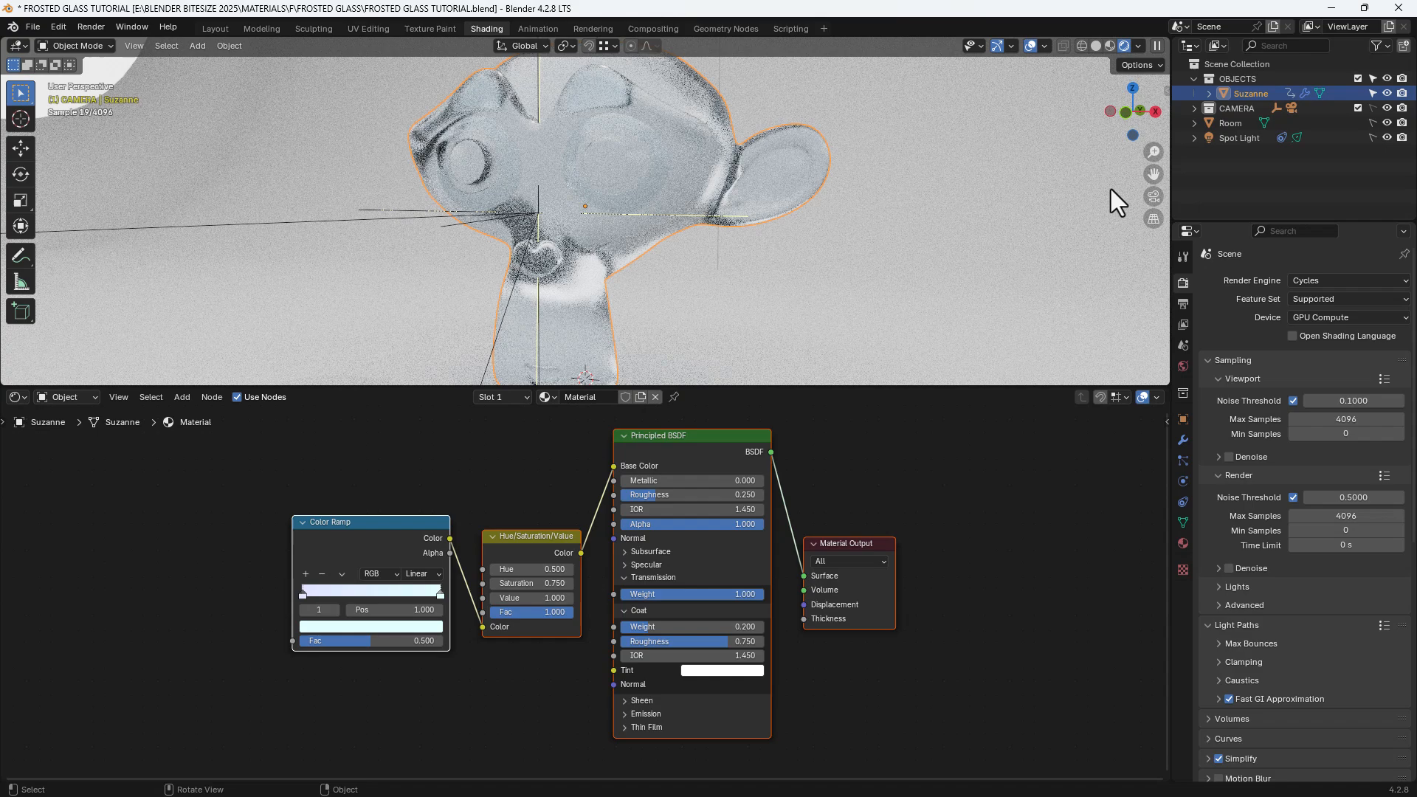
left_click(1153, 197)
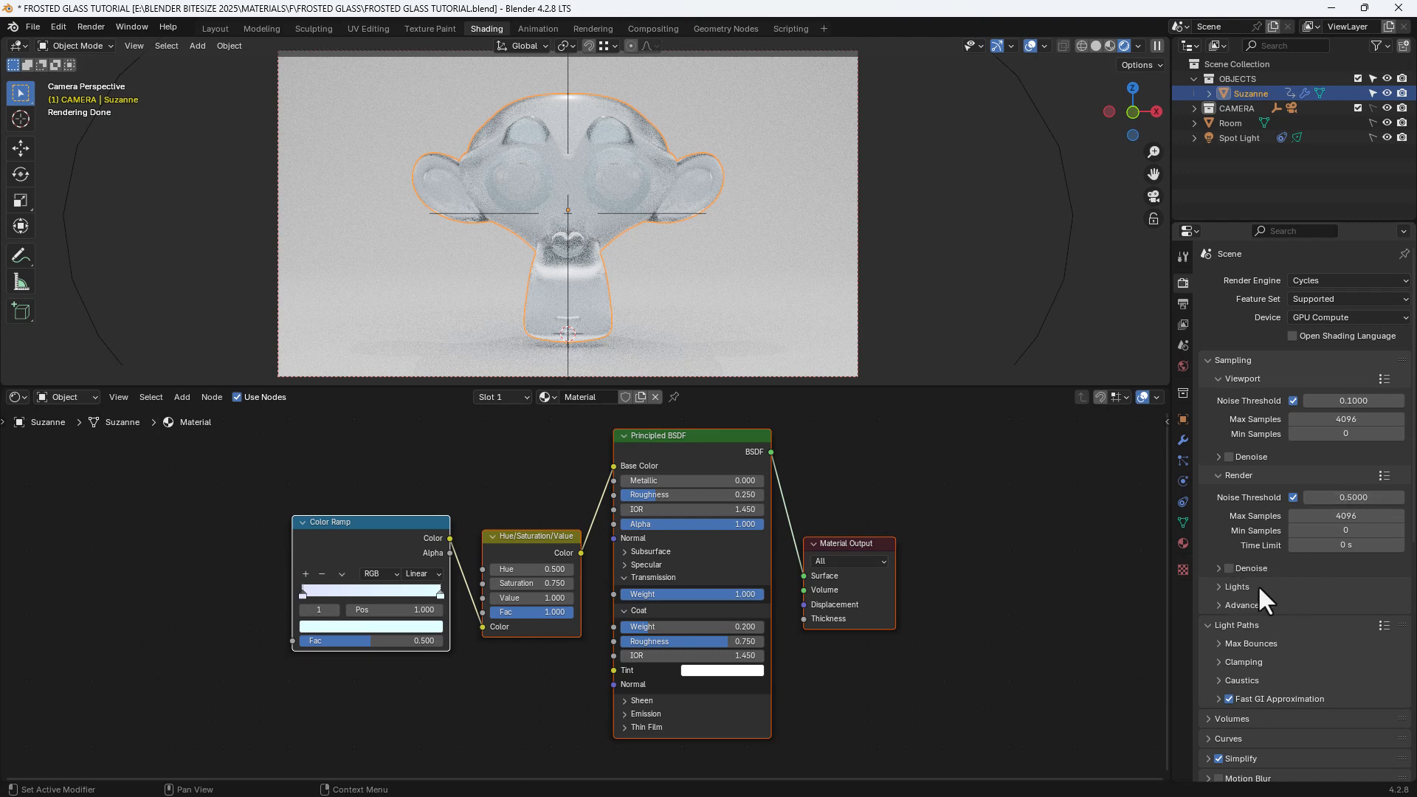
Step: Review the scene's compositing node setup with Denoise and Lens Distortion, and render the image from the shading workspace
left_click(639, 31)
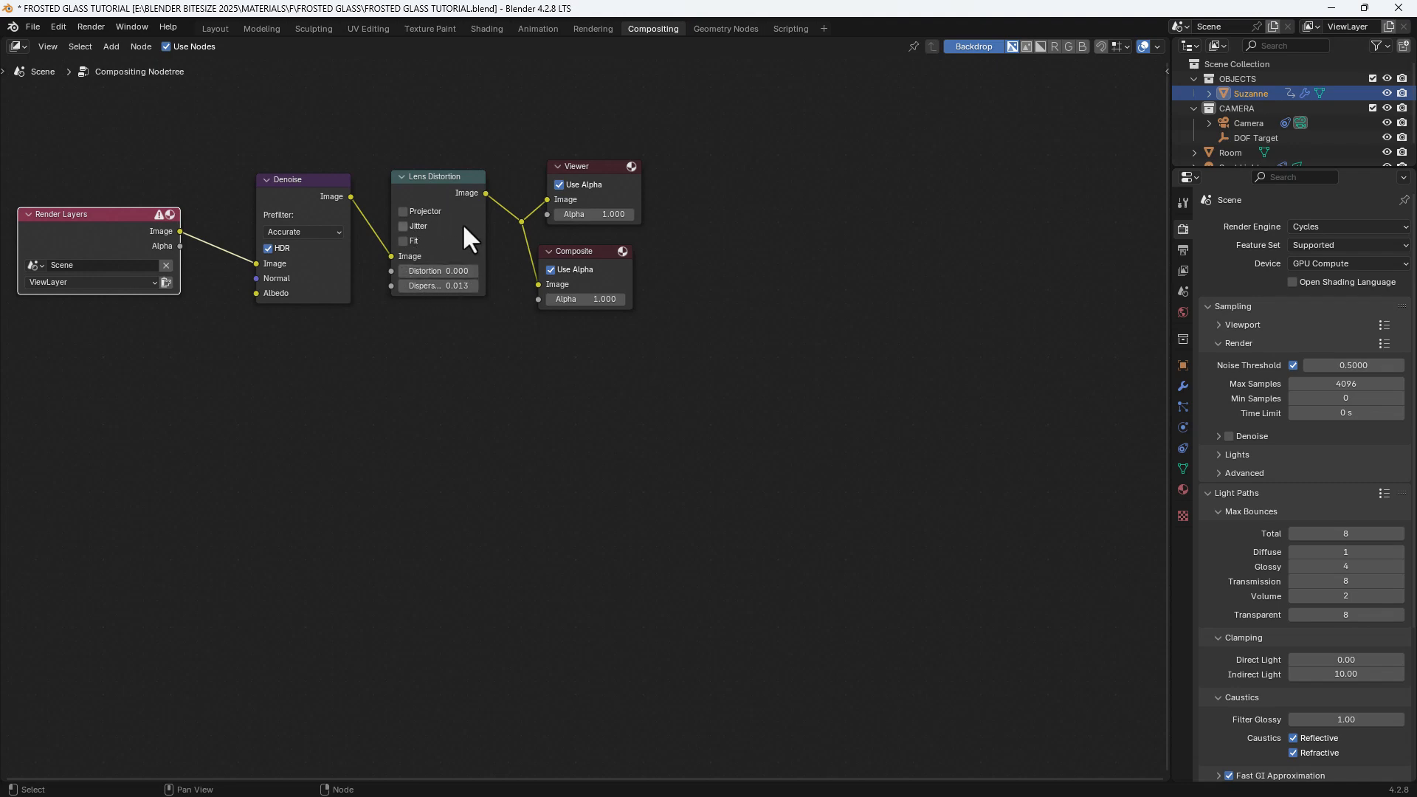
left_click(491, 28)
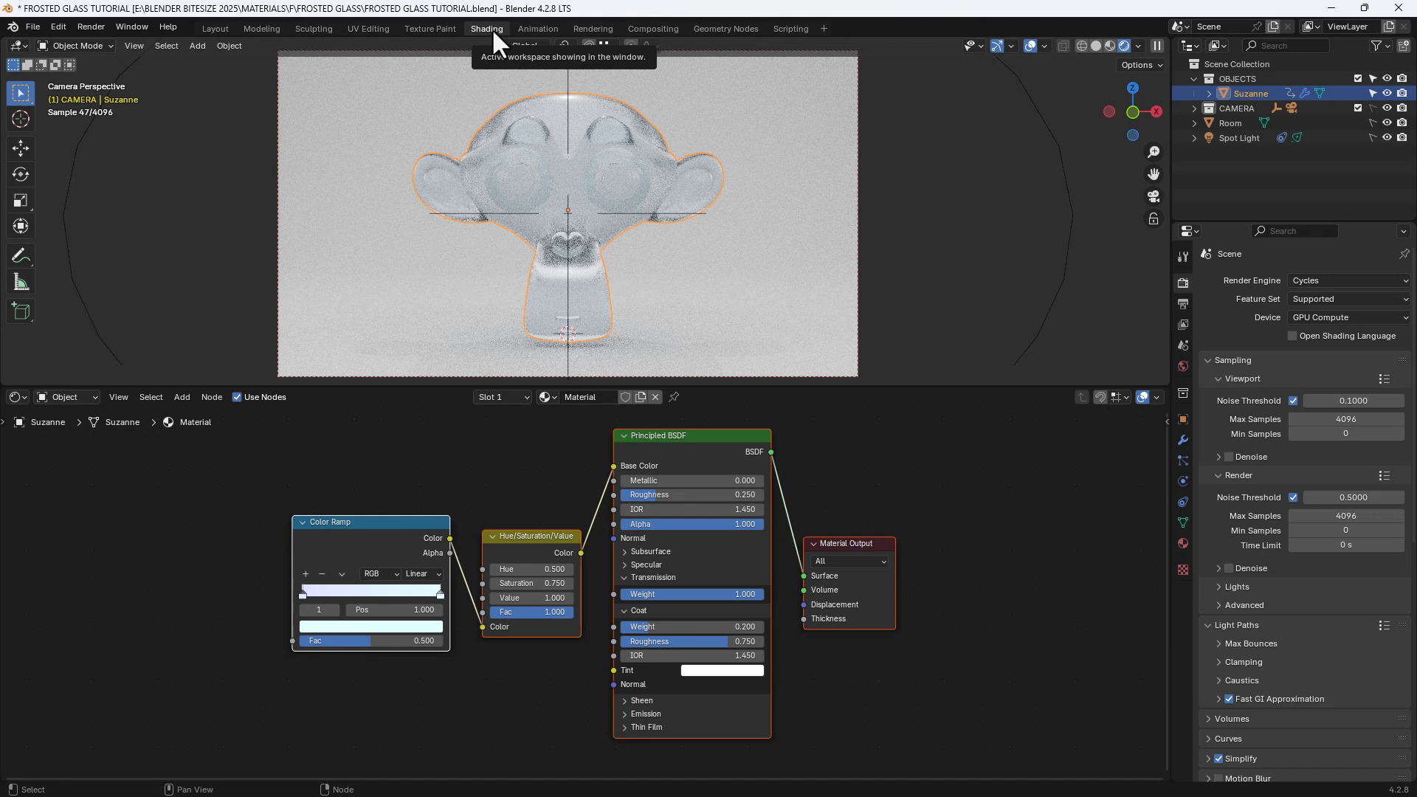
left_click(95, 28)
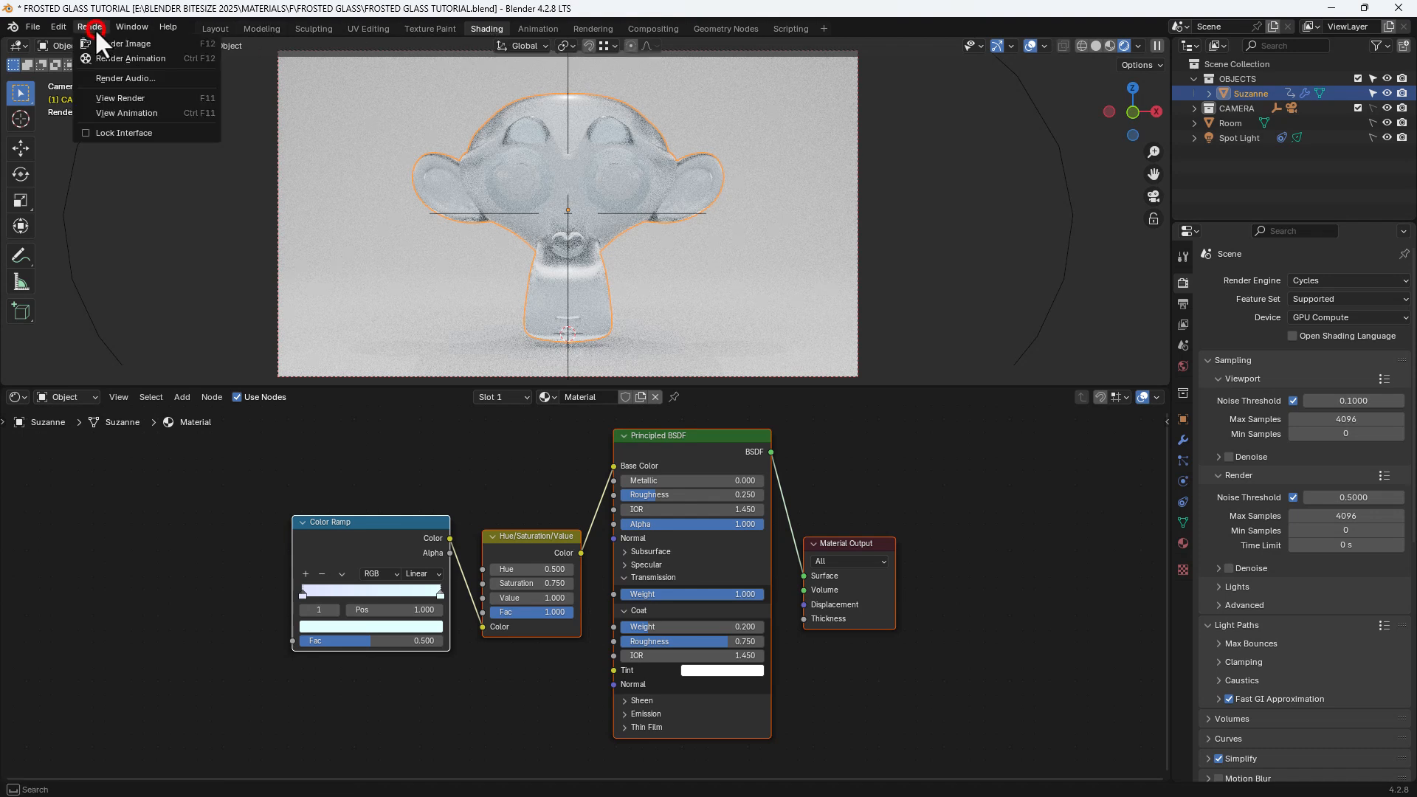
left_click(94, 41)
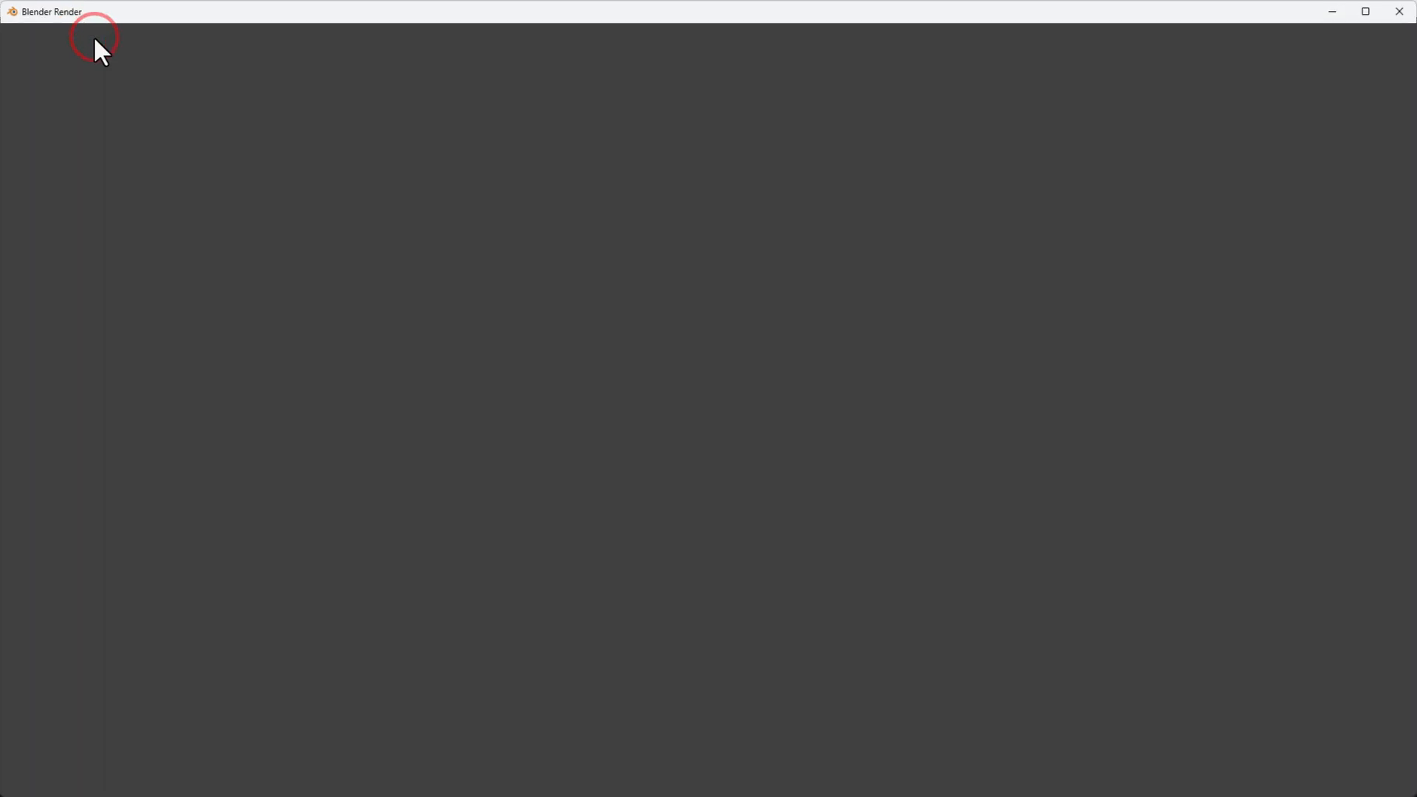